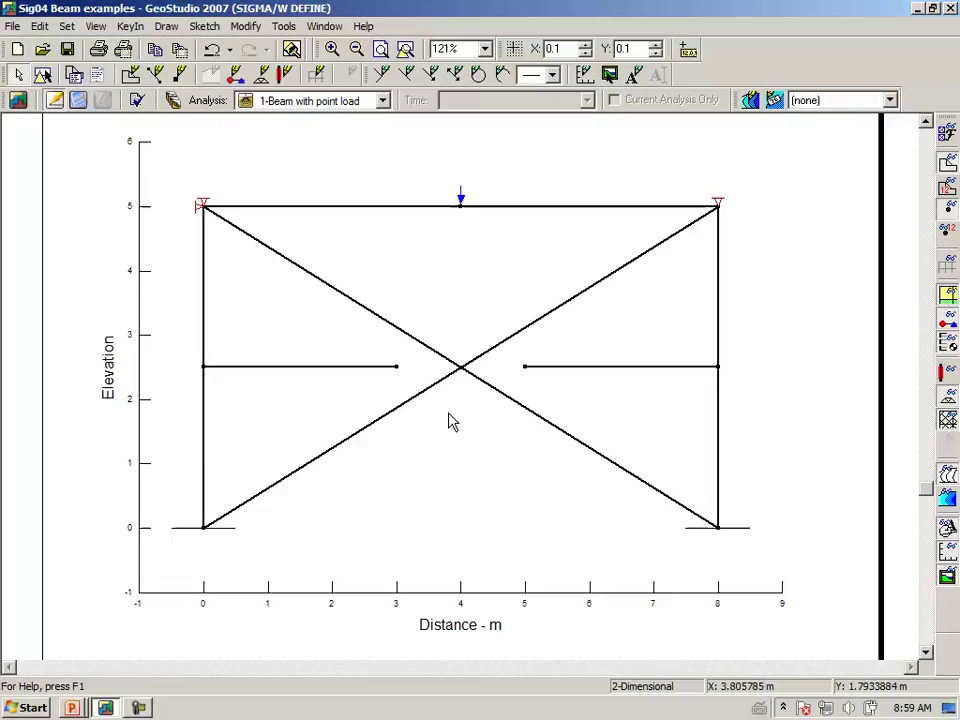
# Step: Review the analyses list, then make 2-Uniform load the current analysis
pyautogui.click(173, 104)
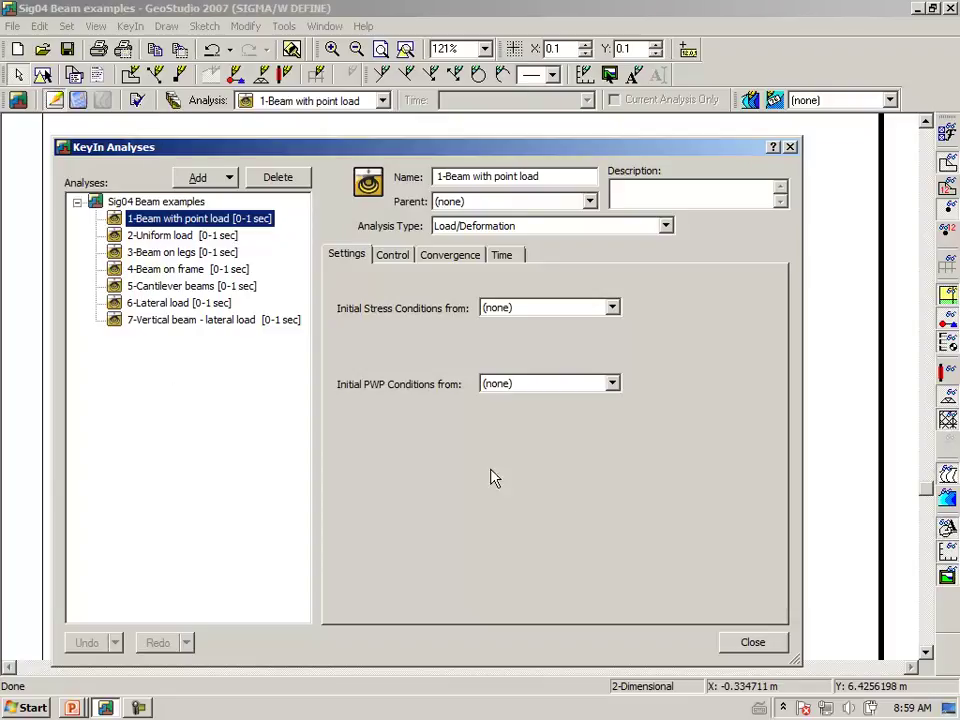
pyautogui.click(750, 641)
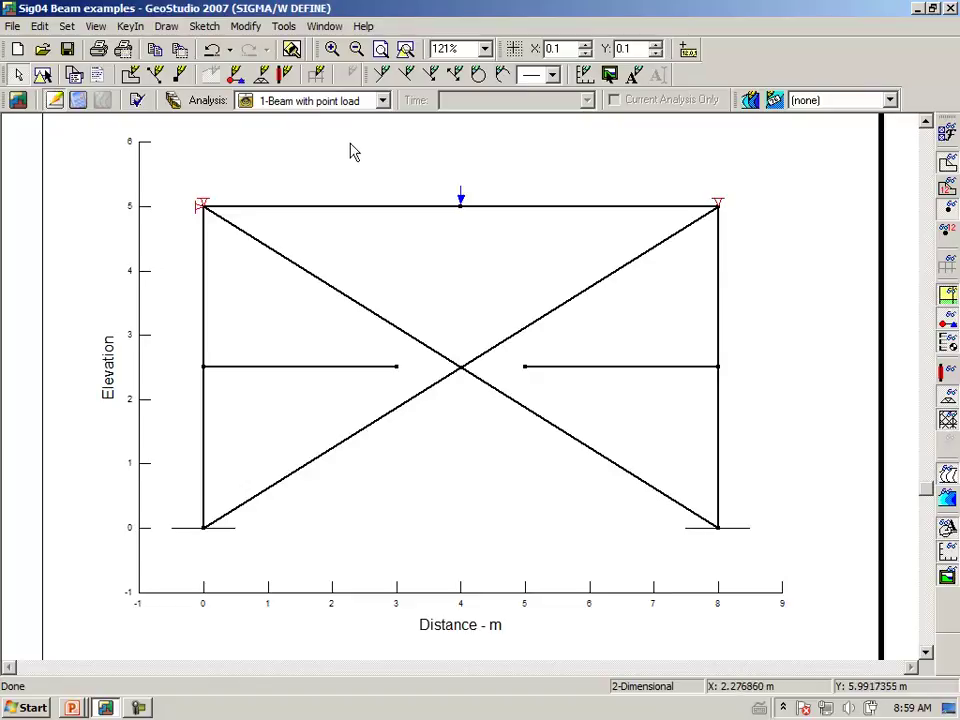
pyautogui.click(383, 102)
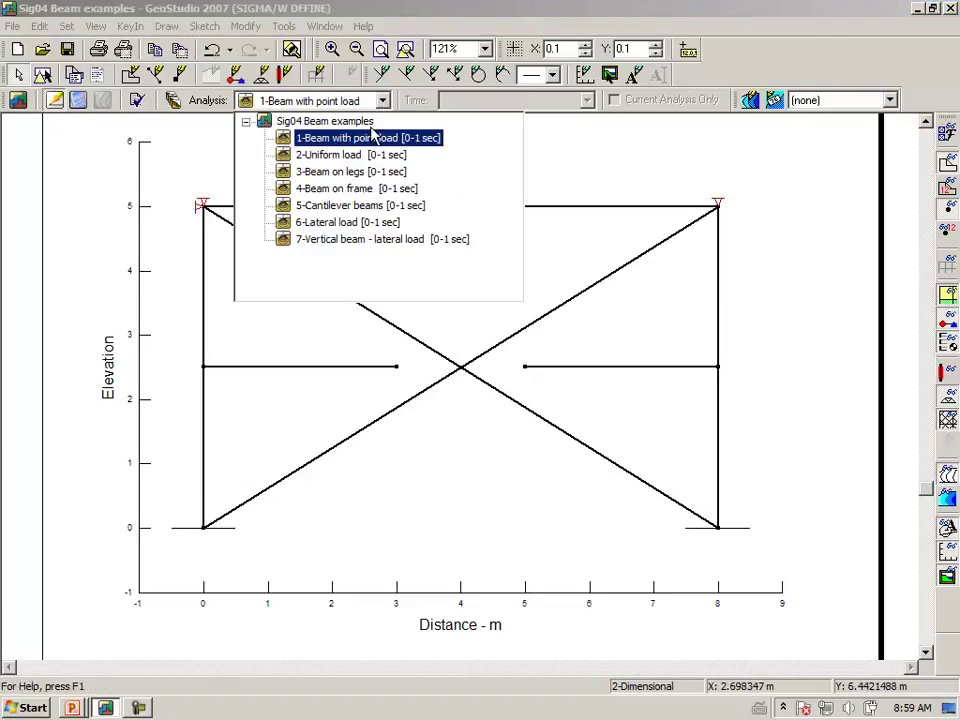
pyautogui.click(340, 156)
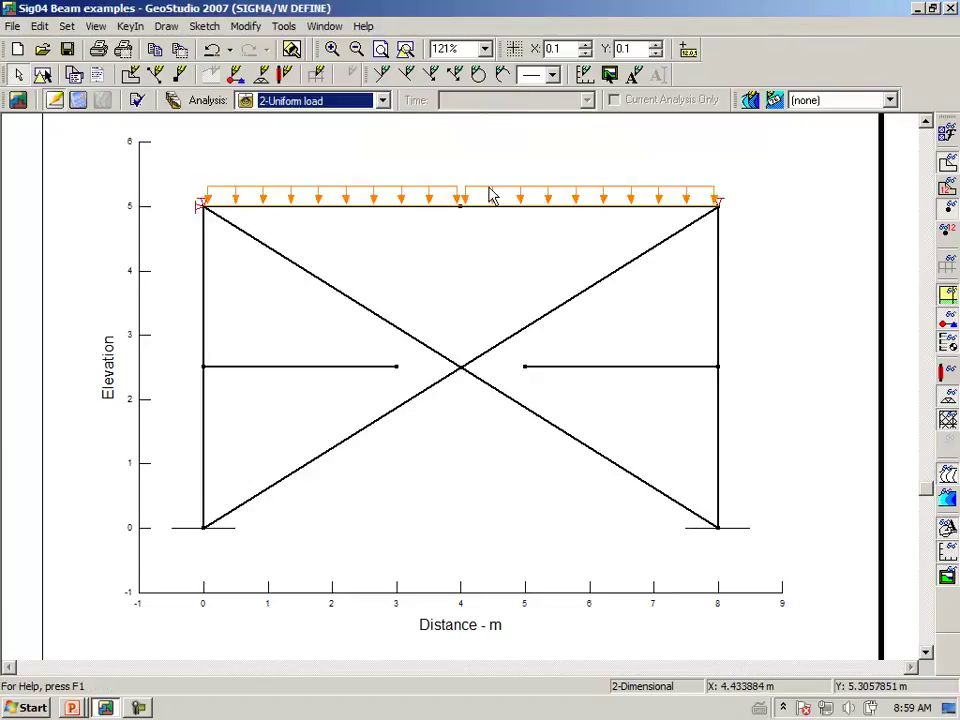
# Step: Select all seven beam analyses in Solve Analyses, solve them, and close the solver
pyautogui.click(79, 102)
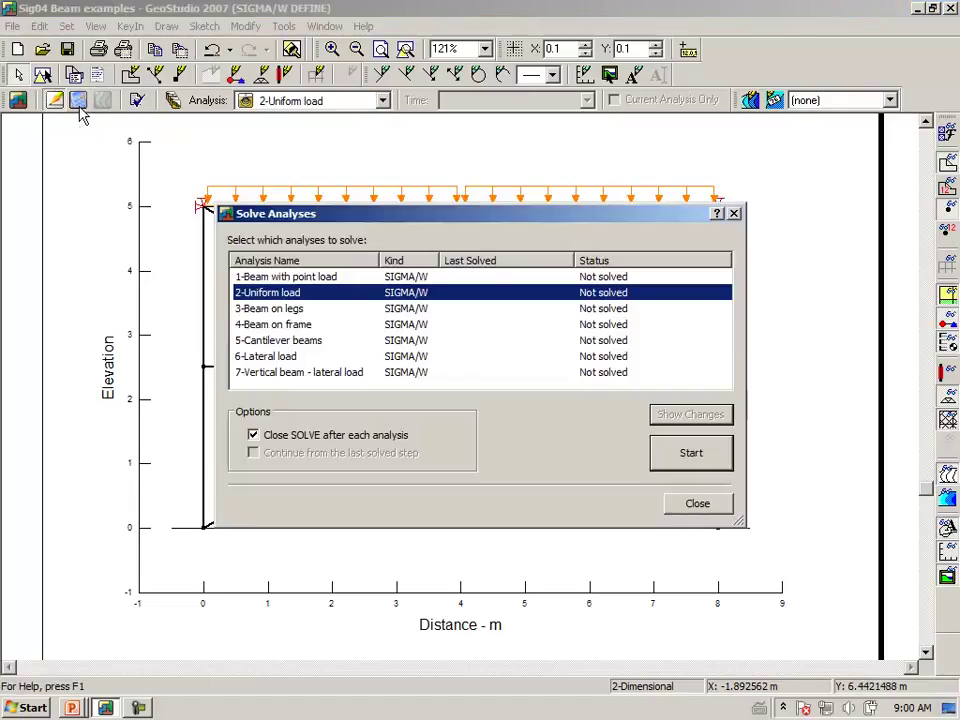
pyautogui.rightClick(450, 326)
pyautogui.click(409, 351)
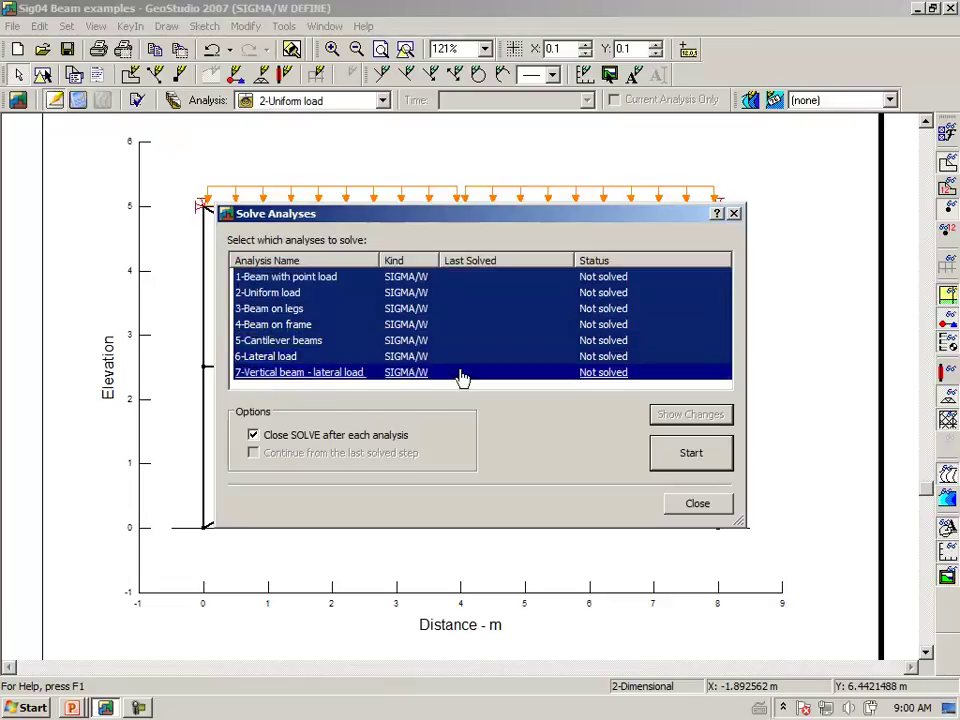
pyautogui.click(716, 466)
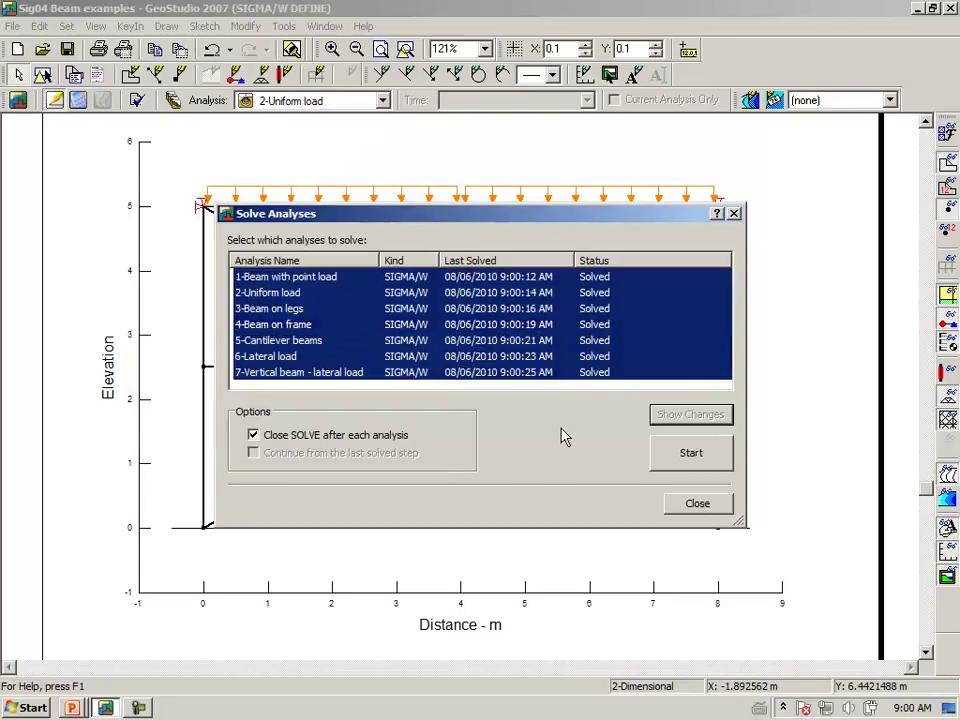
pyautogui.click(677, 510)
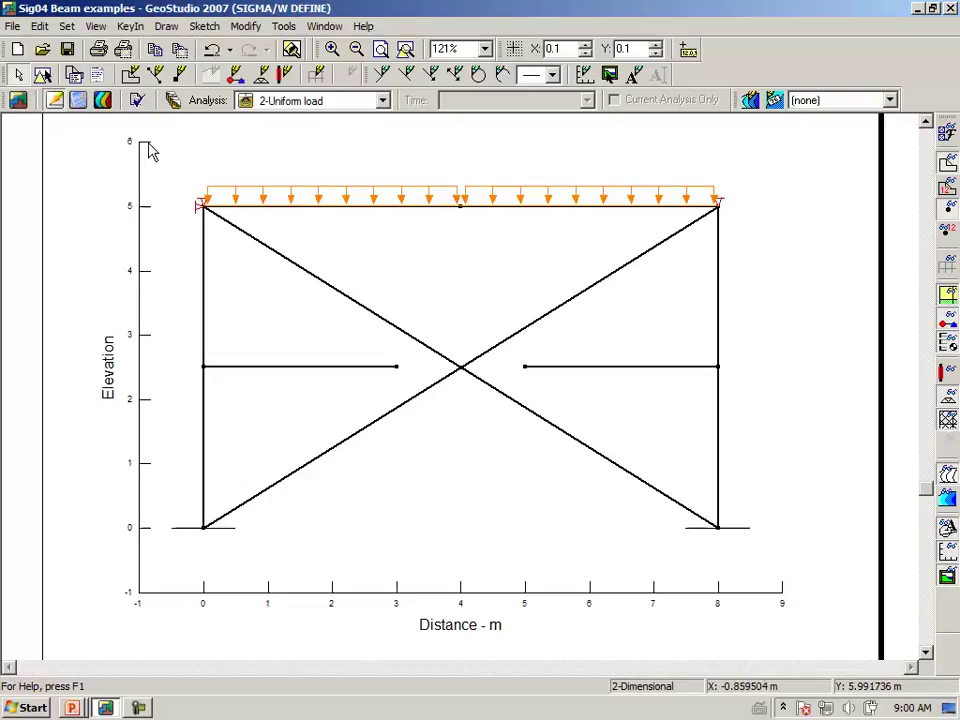
pyautogui.click(163, 27)
pyautogui.moveTo(130, 26)
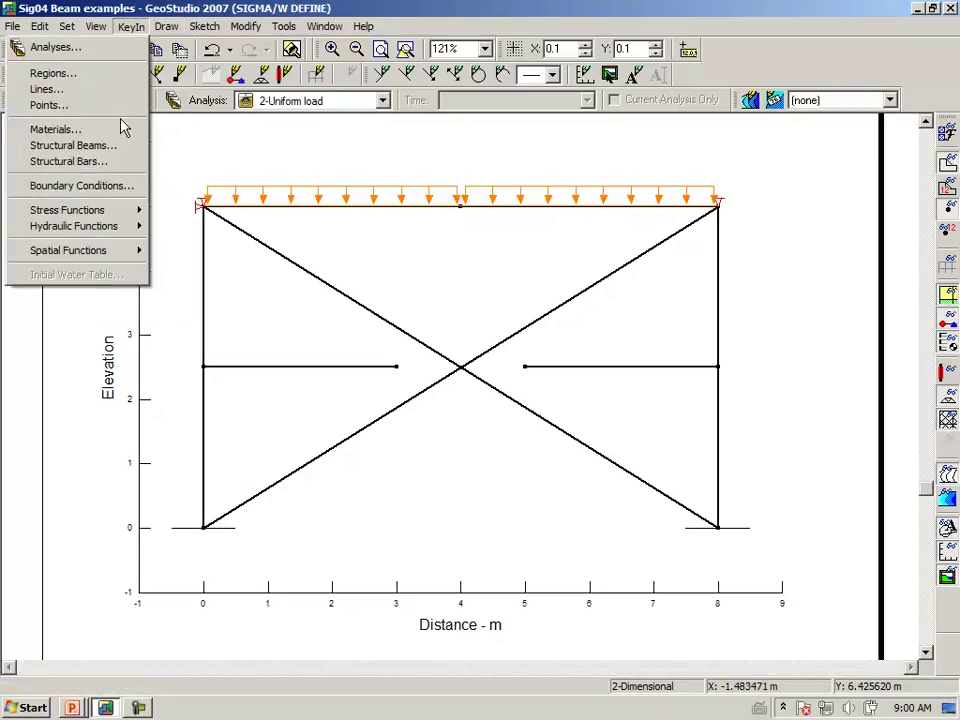
pyautogui.moveTo(165, 28)
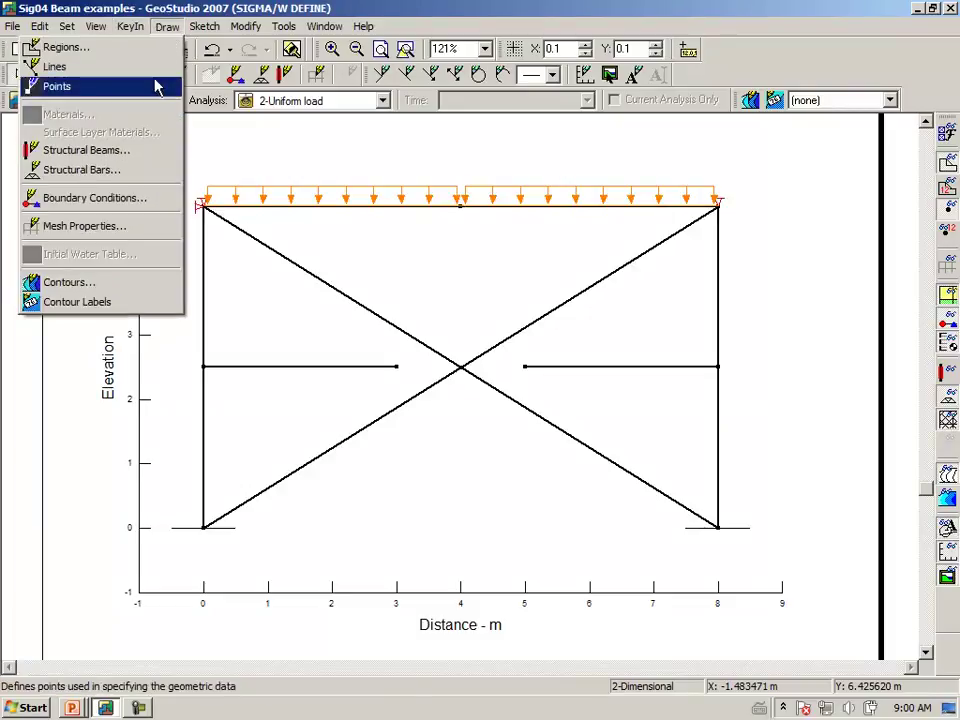
pyautogui.click(146, 226)
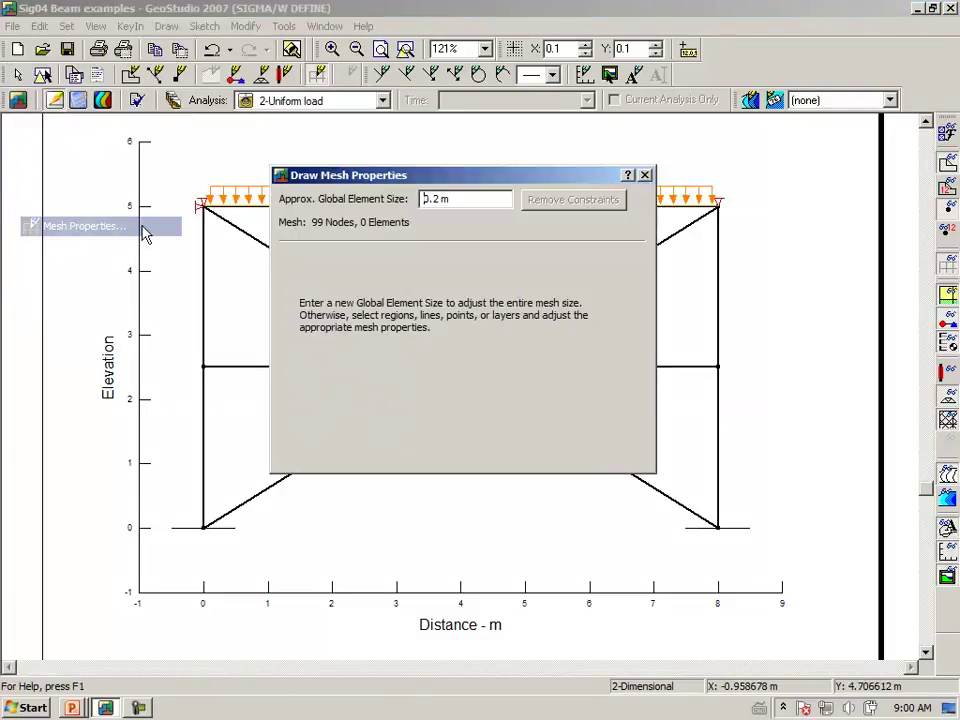
pyautogui.moveTo(422, 177); pyautogui.dragTo(637, 205)
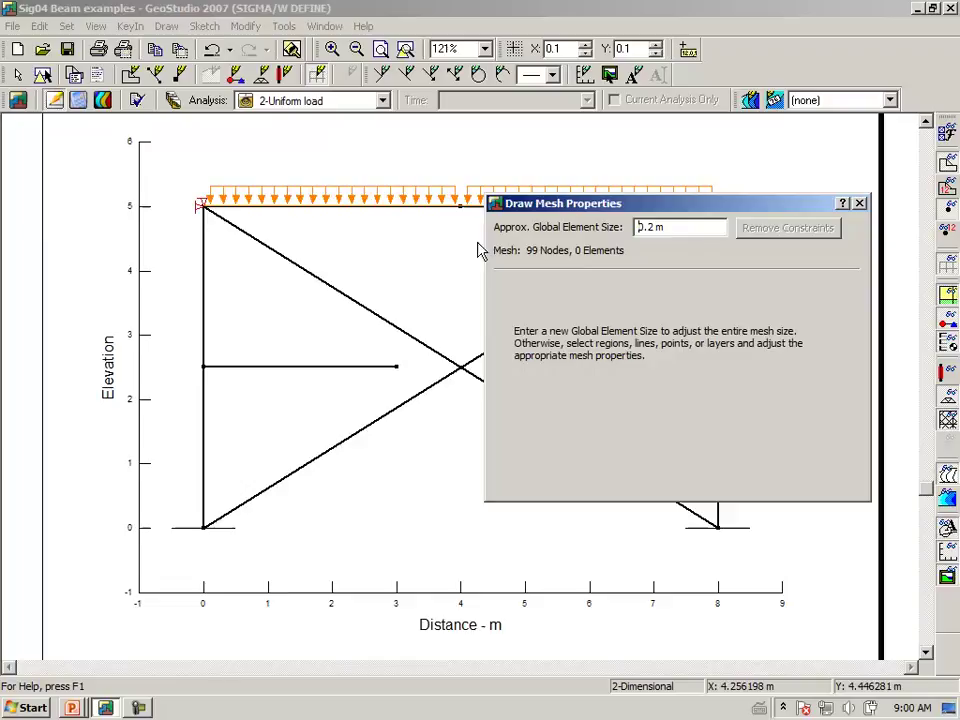
pyautogui.click(348, 208)
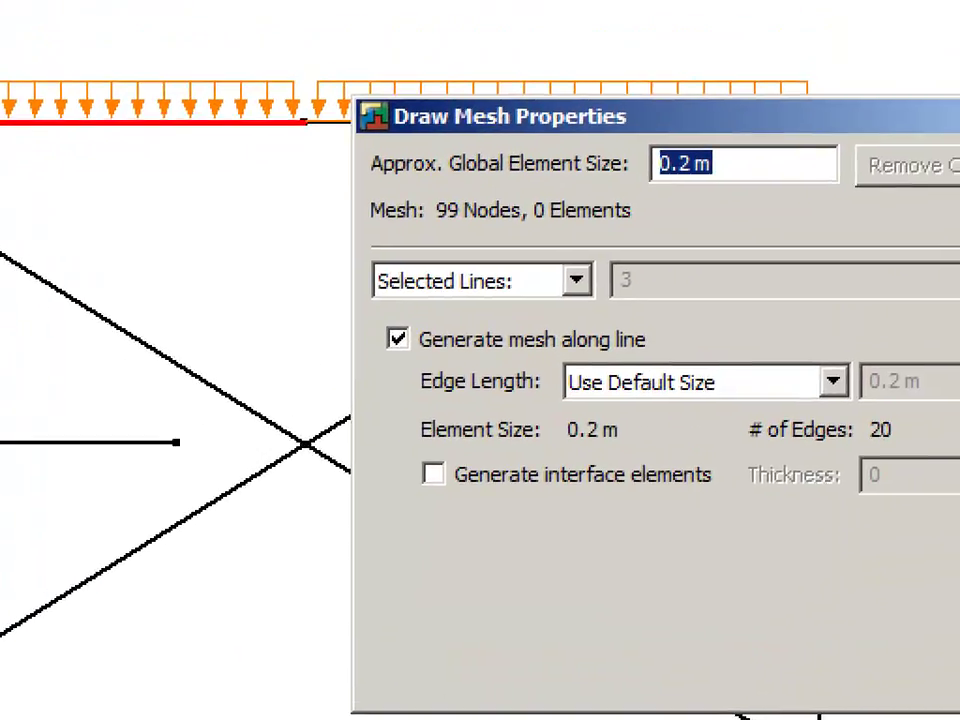
pyautogui.moveTo(386, 369)
pyautogui.mouseDown()
pyautogui.moveTo(679, 347)
pyautogui.moveTo(639, 326)
pyautogui.moveTo(431, 312)
pyautogui.moveTo(367, 321)
pyautogui.moveTo(386, 372)
pyautogui.mouseUp()
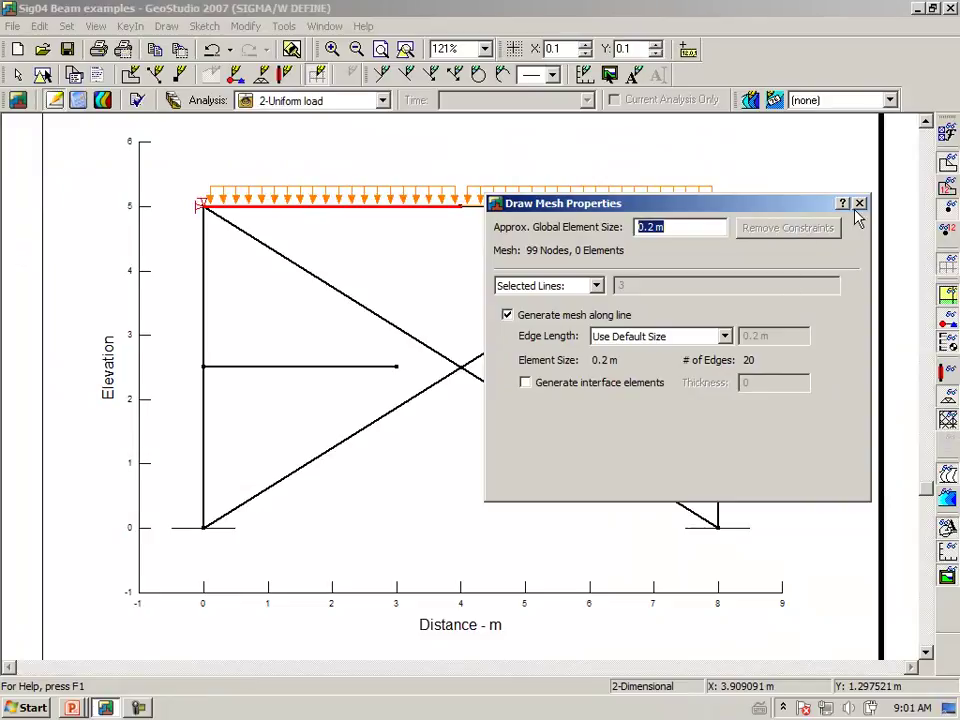
pyautogui.click(859, 204)
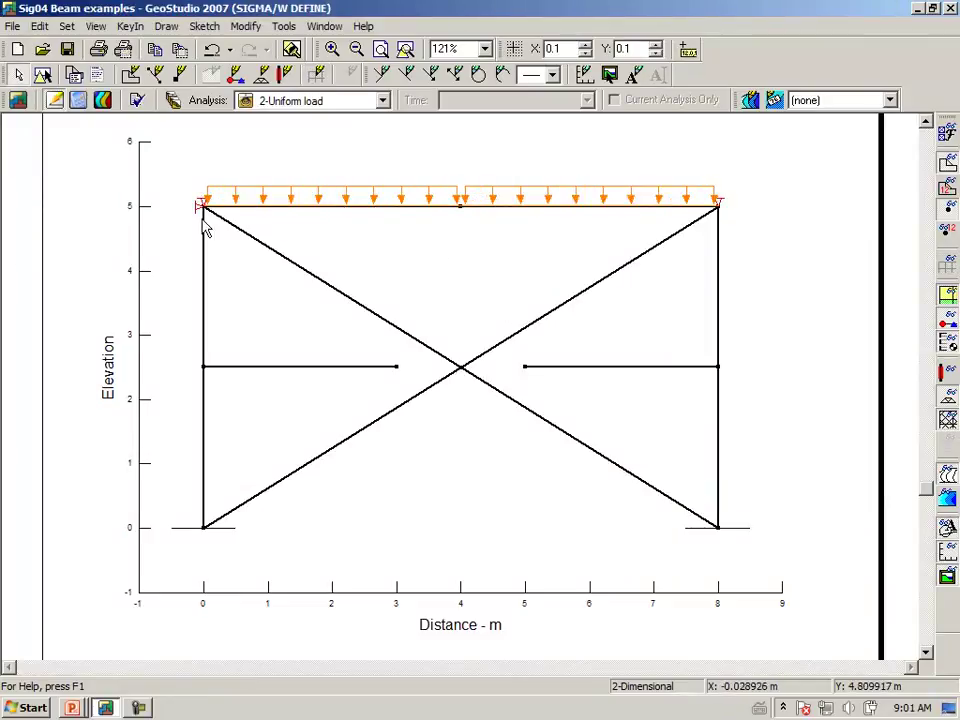
# Step: Show contour results and check node 69's beam results: moment 600 kN-m, shear 200 kN
pyautogui.click(103, 100)
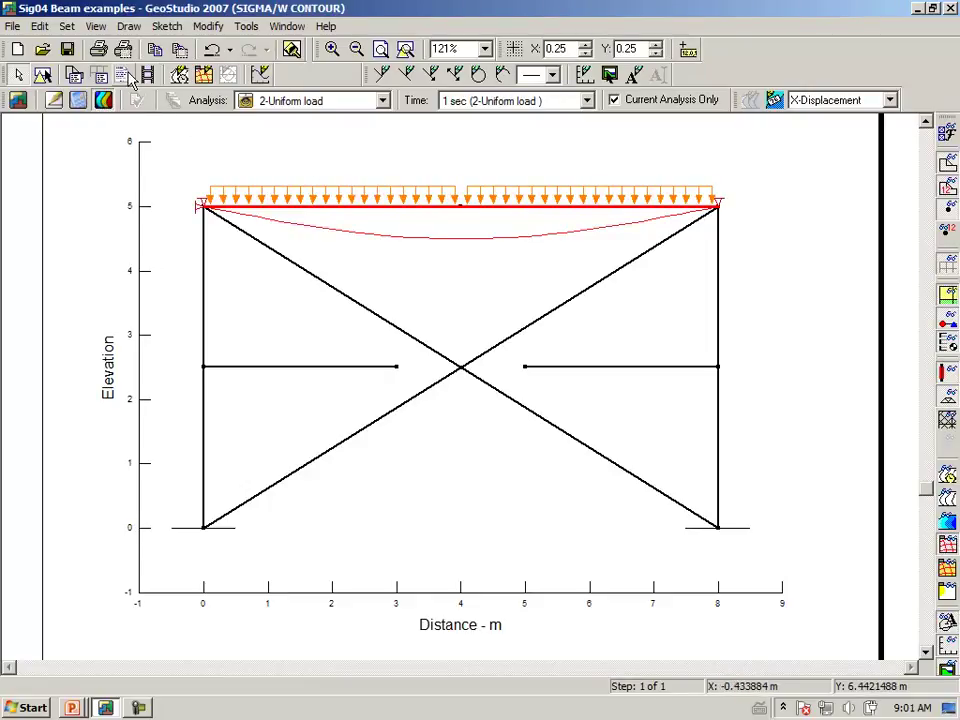
pyautogui.click(96, 27)
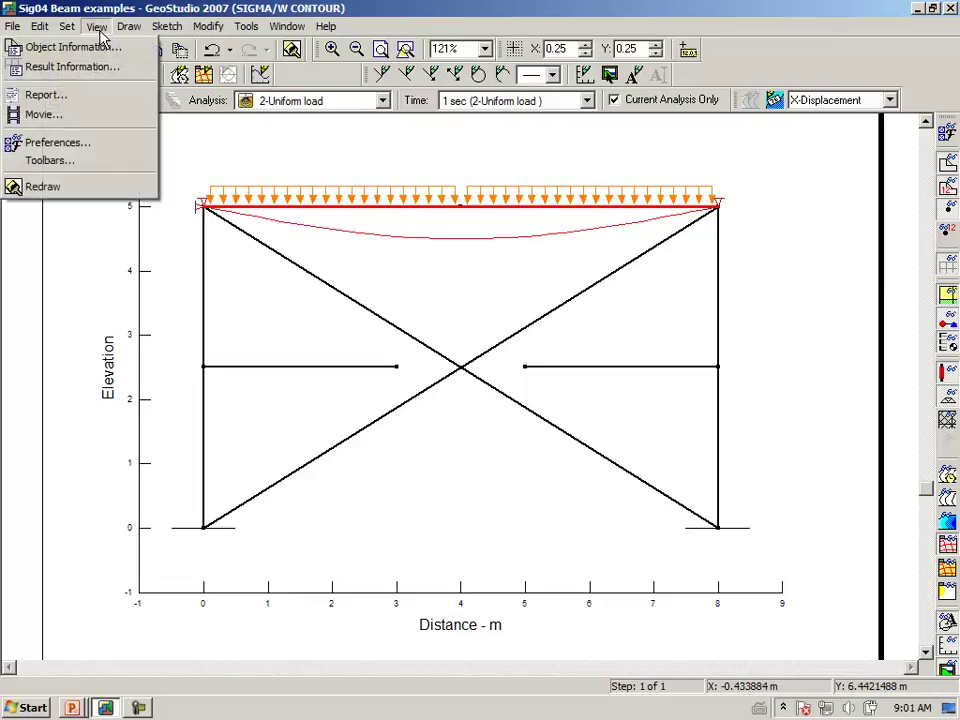
pyautogui.click(75, 64)
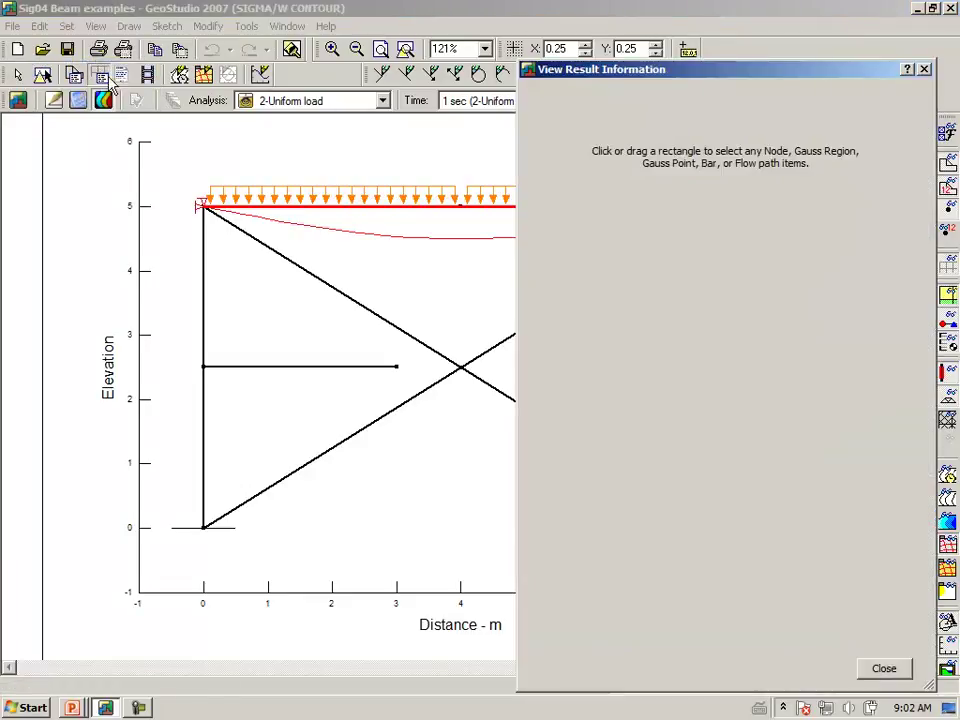
pyautogui.click(333, 210)
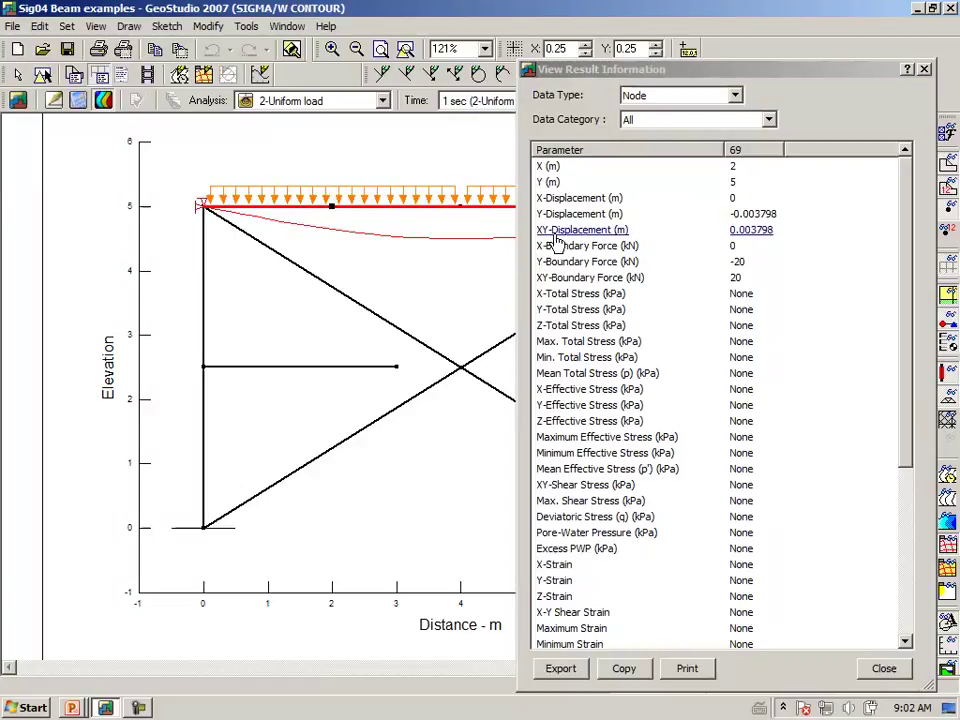
pyautogui.click(767, 121)
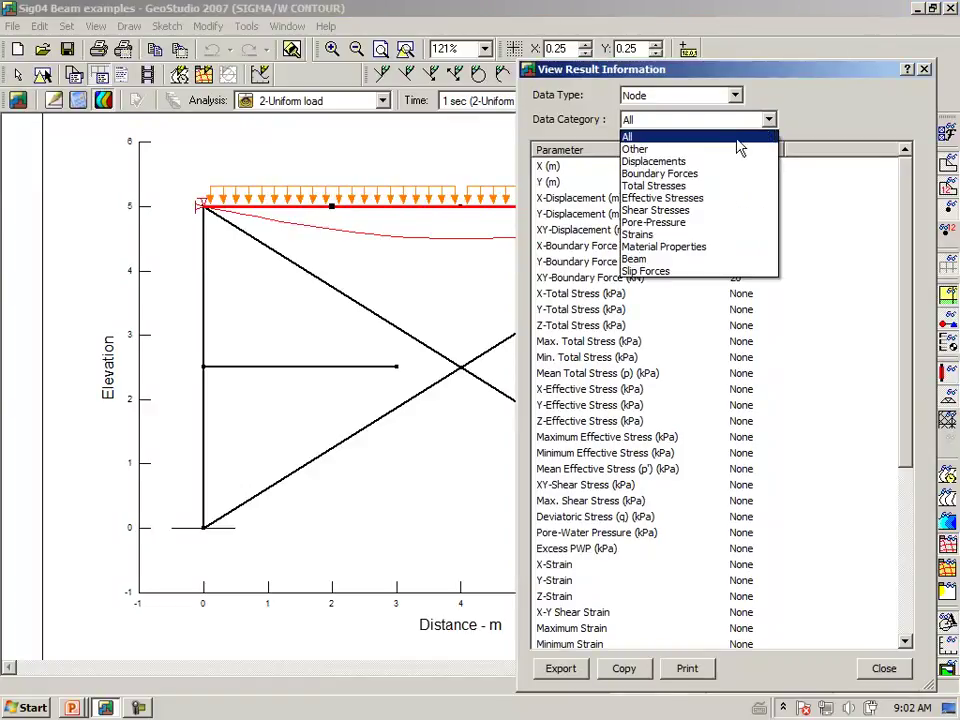
pyautogui.click(656, 259)
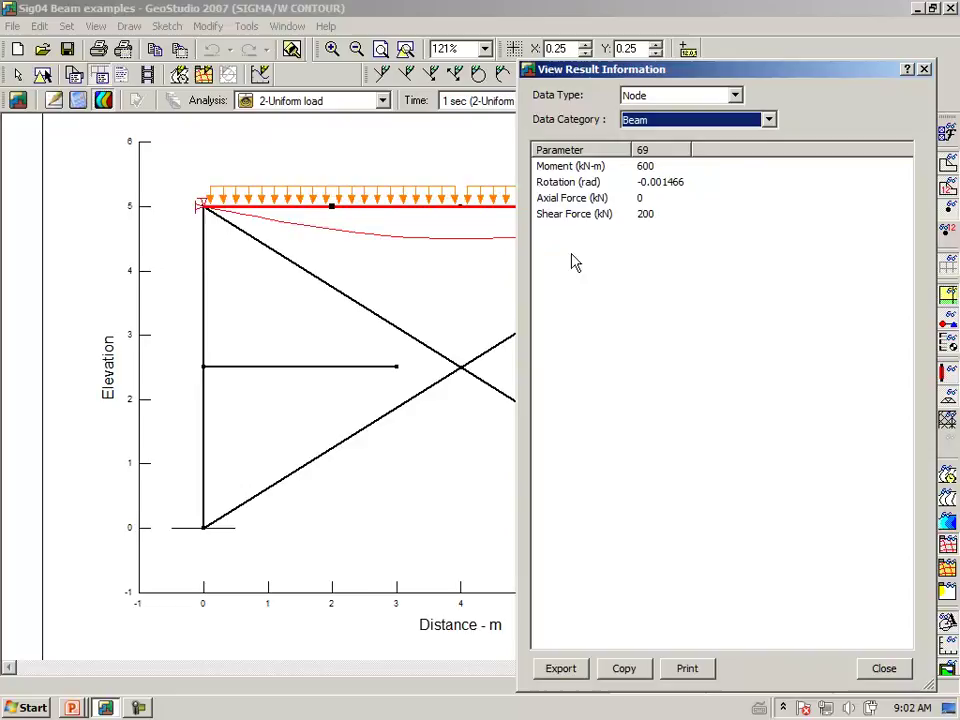
pyautogui.click(340, 215)
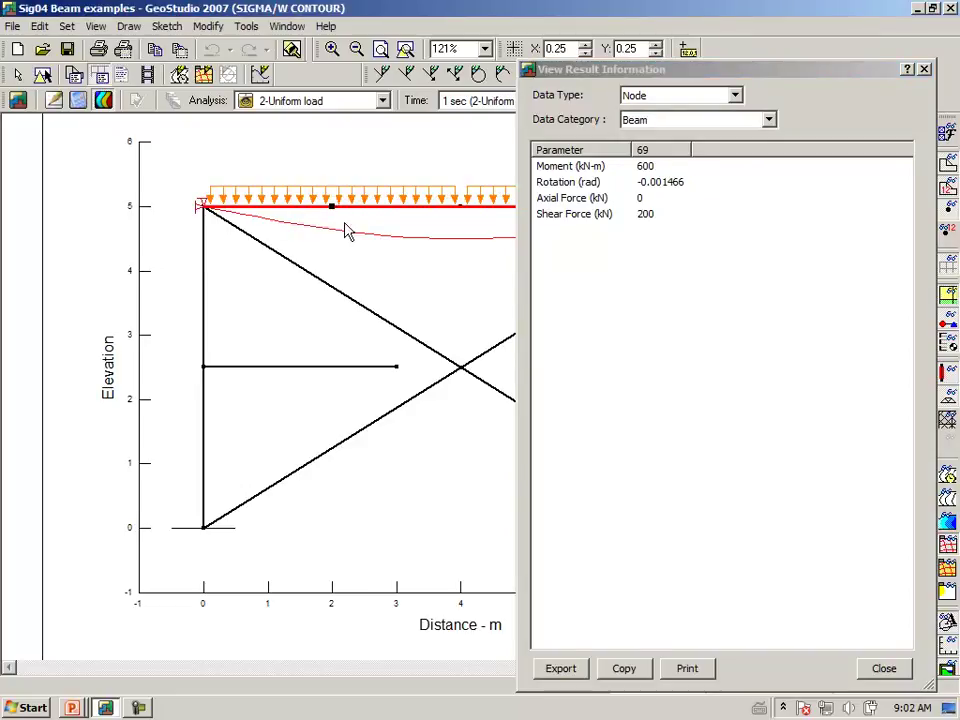
pyautogui.click(926, 72)
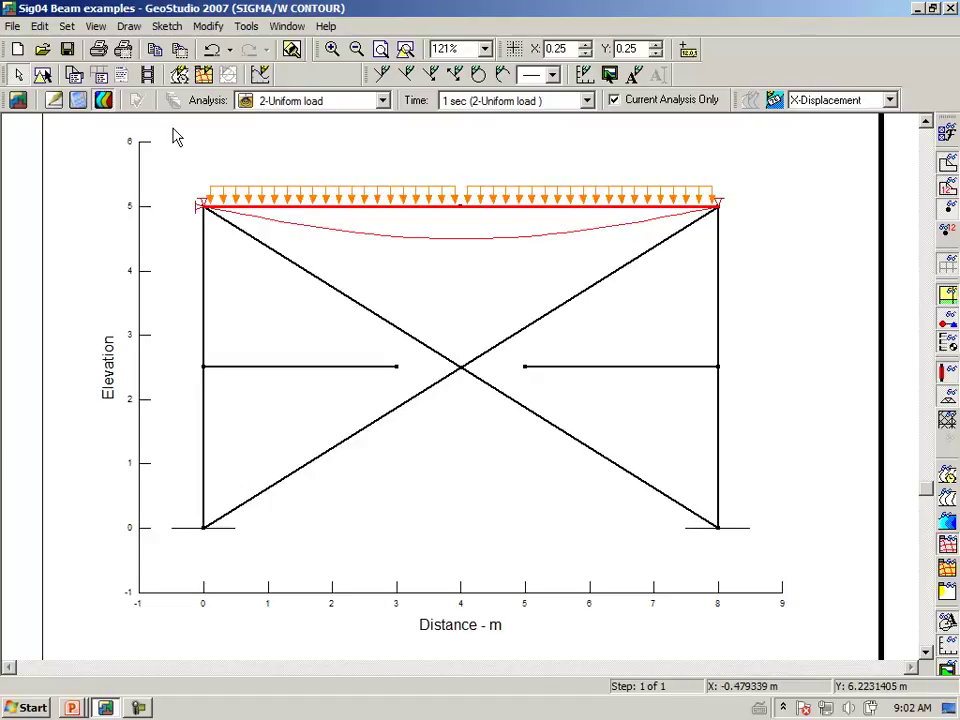
# Step: Plot the Moment distribution graph along the top beam
pyautogui.click(130, 30)
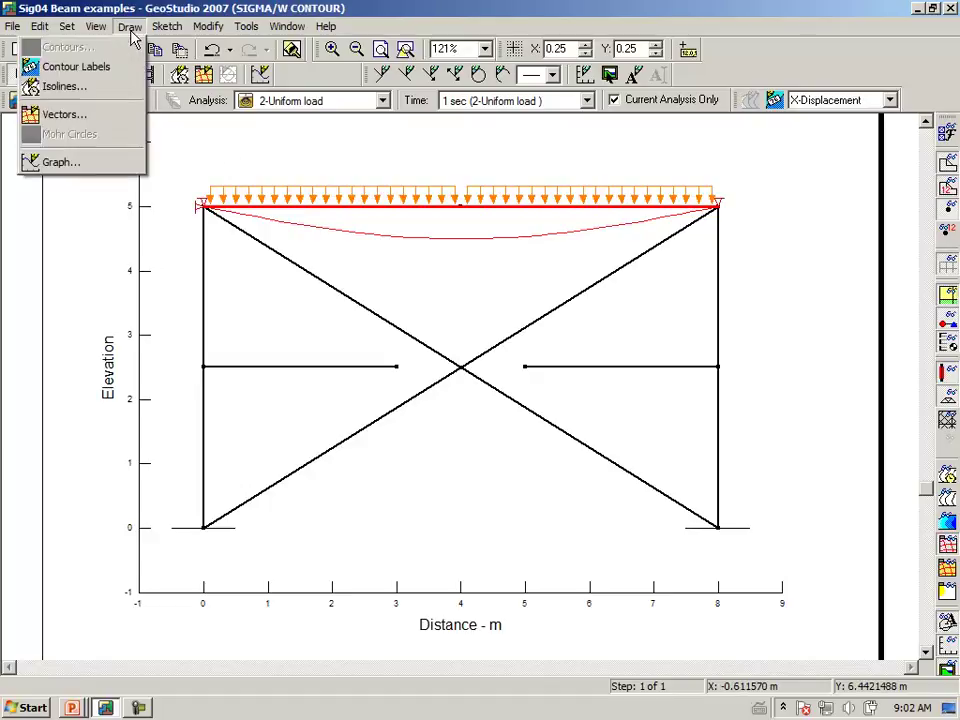
pyautogui.click(84, 161)
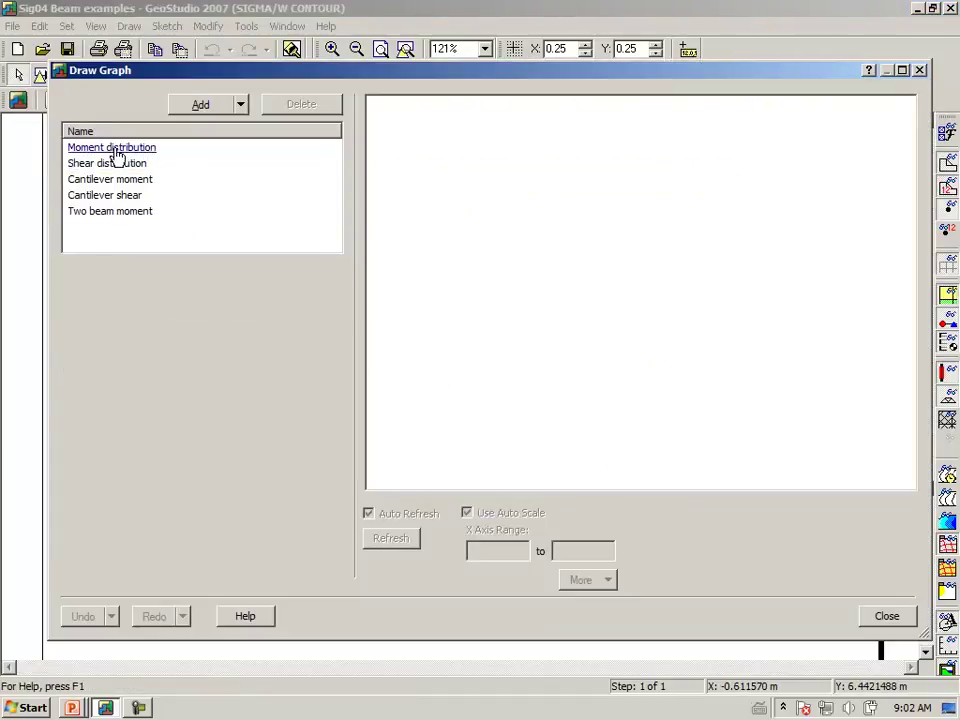
pyautogui.click(115, 150)
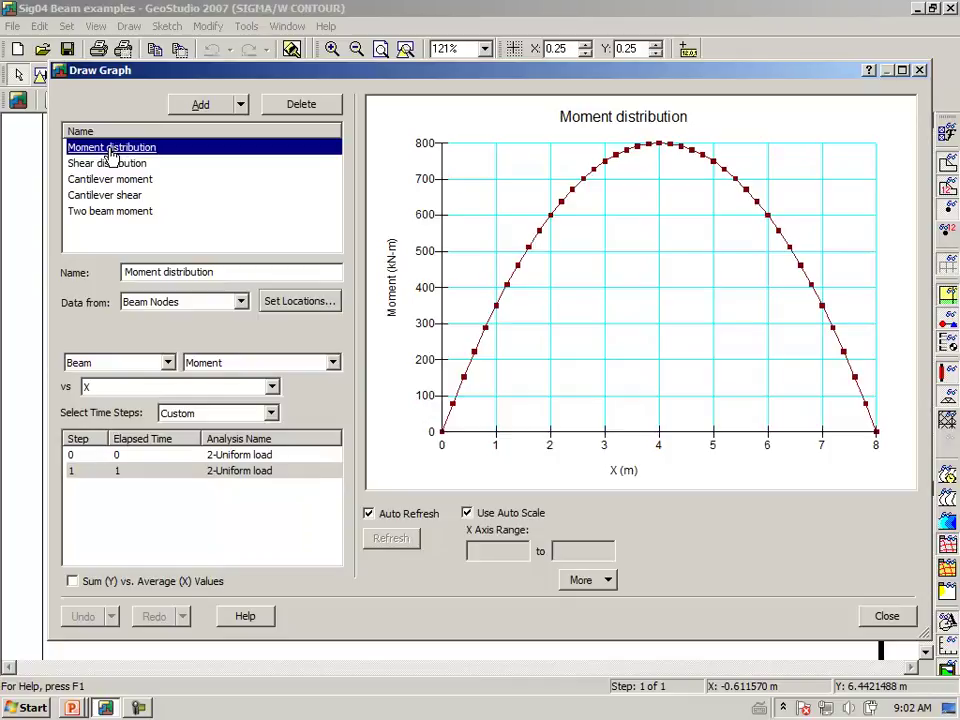
pyautogui.click(308, 301)
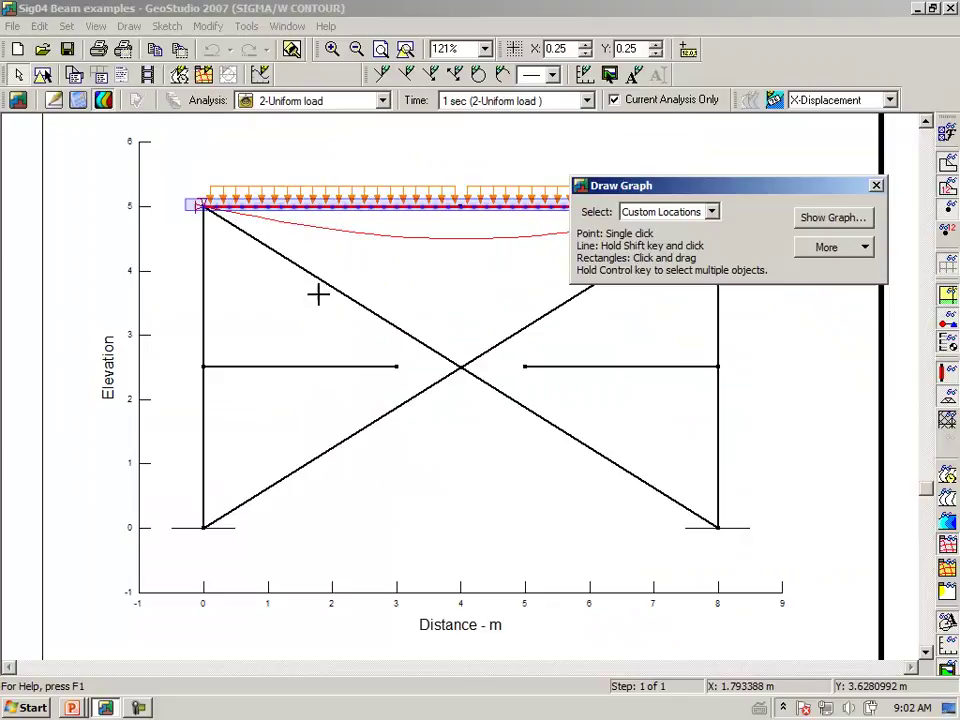
pyautogui.moveTo(766, 193); pyautogui.dragTo(686, 298)
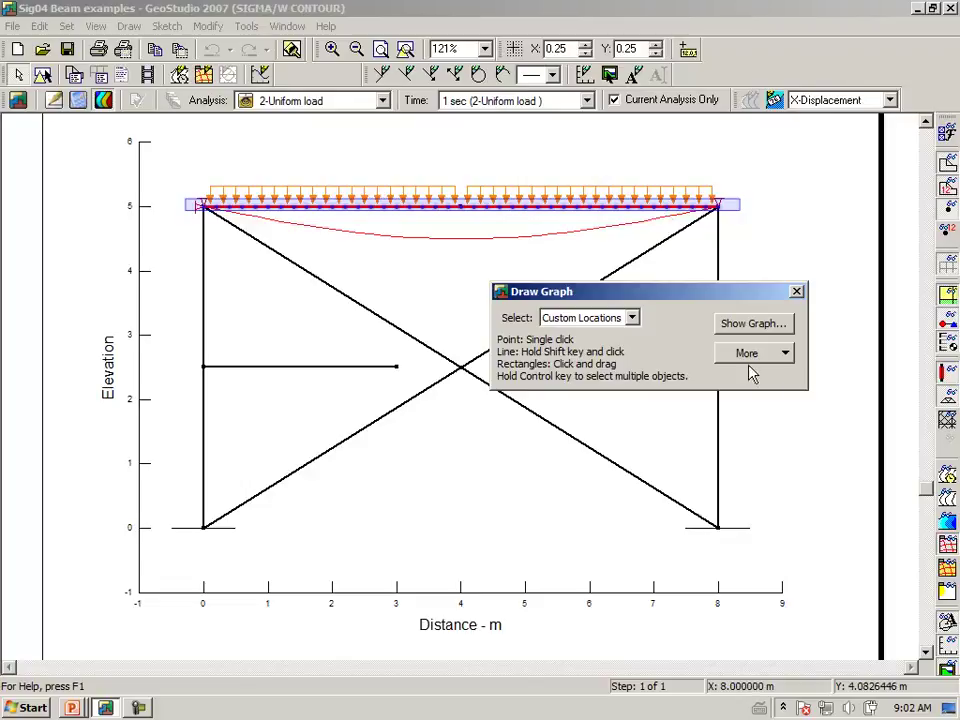
pyautogui.click(782, 320)
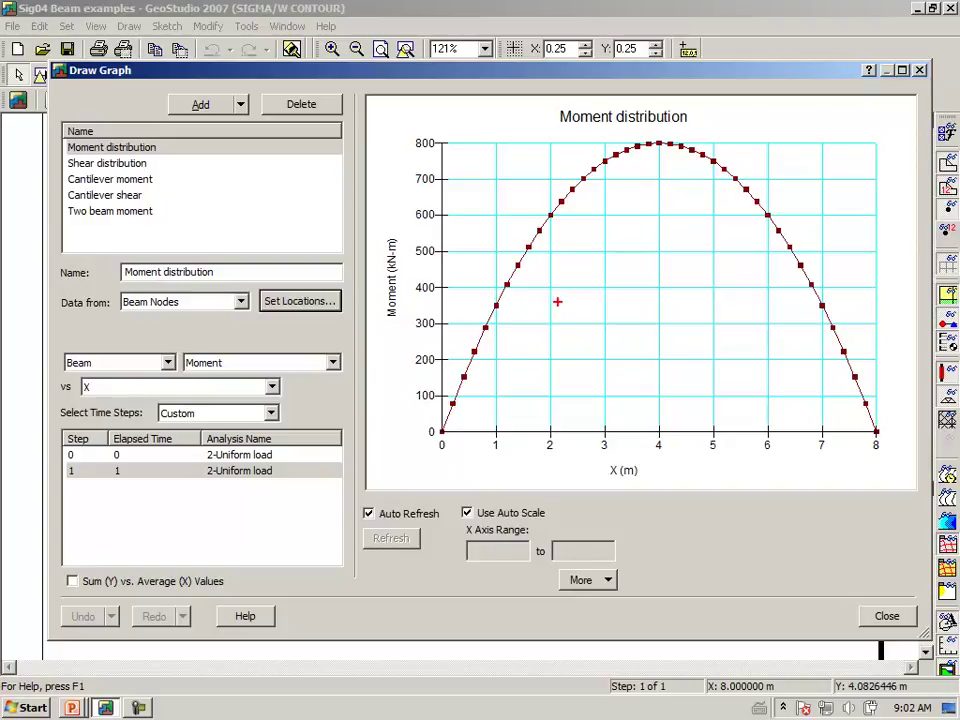
# Step: Annotate the wl²/8 check (100 load) confirming the 800 kN-m peak moment, then clear it
pyautogui.moveTo(562, 312); pyautogui.dragTo(600, 322)
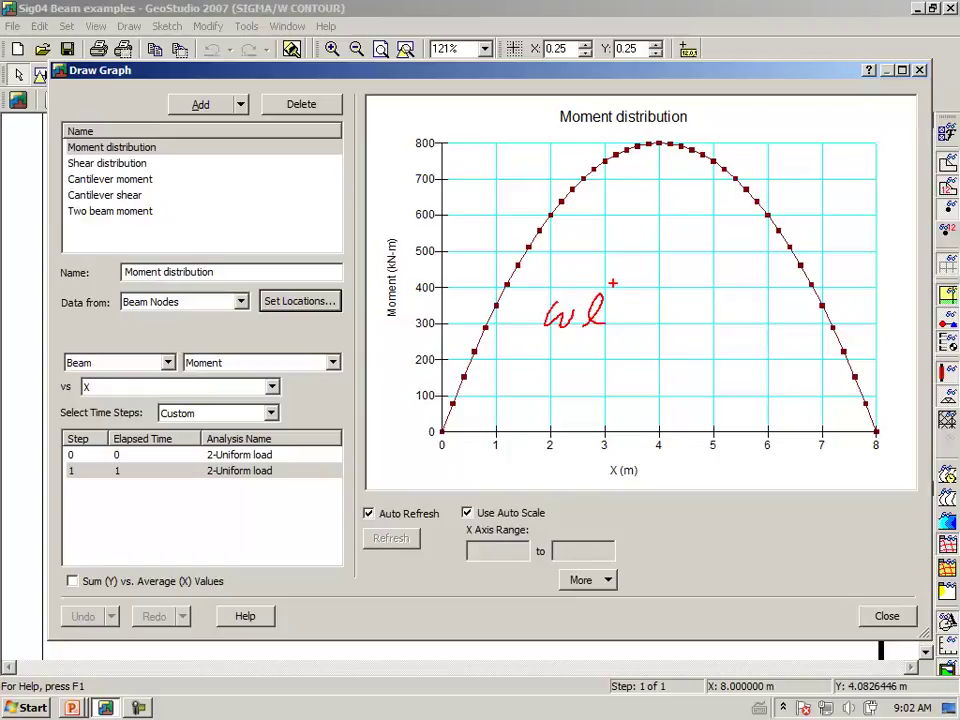
pyautogui.moveTo(537, 335)
pyautogui.mouseDown()
pyautogui.moveTo(575, 332)
pyautogui.moveTo(558, 356)
pyautogui.moveTo(566, 342)
pyautogui.mouseUp()
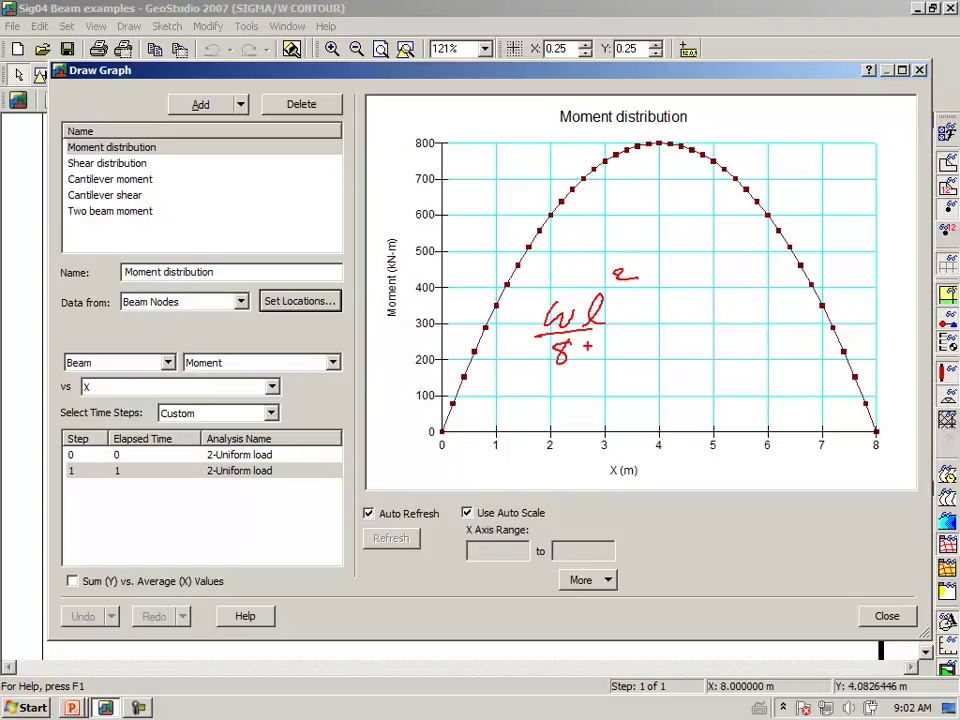
pyautogui.moveTo(652, 296)
pyautogui.mouseDown()
pyautogui.moveTo(650, 320)
pyautogui.moveTo(671, 299)
pyautogui.mouseUp()
pyautogui.moveTo(684, 296)
pyautogui.mouseDown()
pyautogui.moveTo(678, 312)
pyautogui.moveTo(686, 299)
pyautogui.mouseUp()
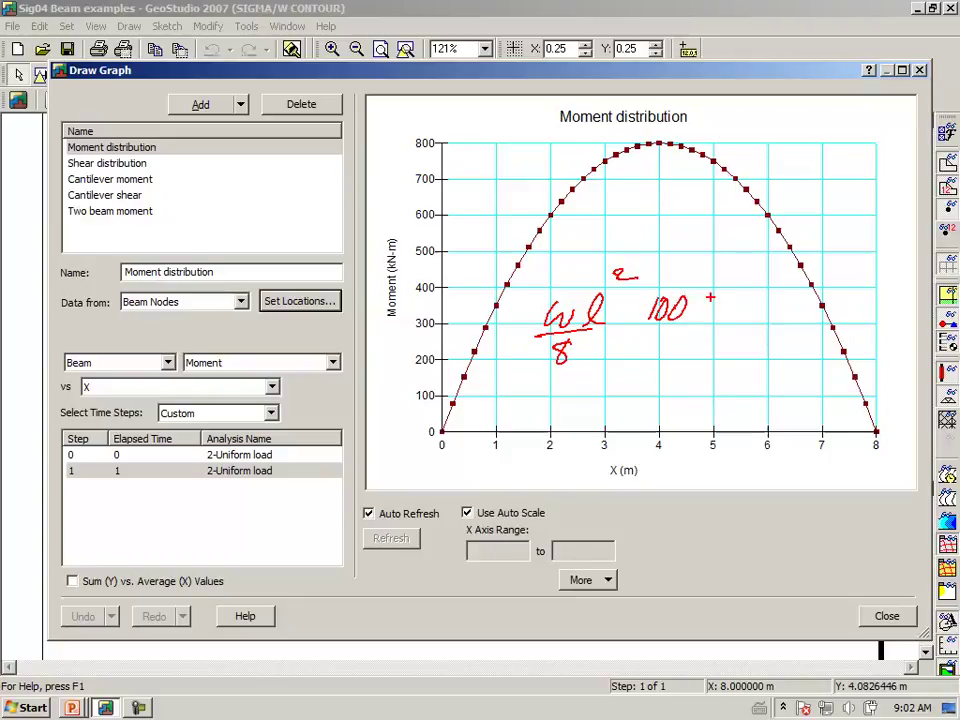
pyautogui.moveTo(700, 298)
pyautogui.mouseDown()
pyautogui.moveTo(711, 318)
pyautogui.moveTo(701, 318)
pyautogui.moveTo(738, 290)
pyautogui.moveTo(733, 306)
pyautogui.moveTo(741, 291)
pyautogui.moveTo(772, 318)
pyautogui.moveTo(797, 302)
pyautogui.mouseUp()
pyautogui.moveTo(660, 329); pyautogui.dragTo(742, 331)
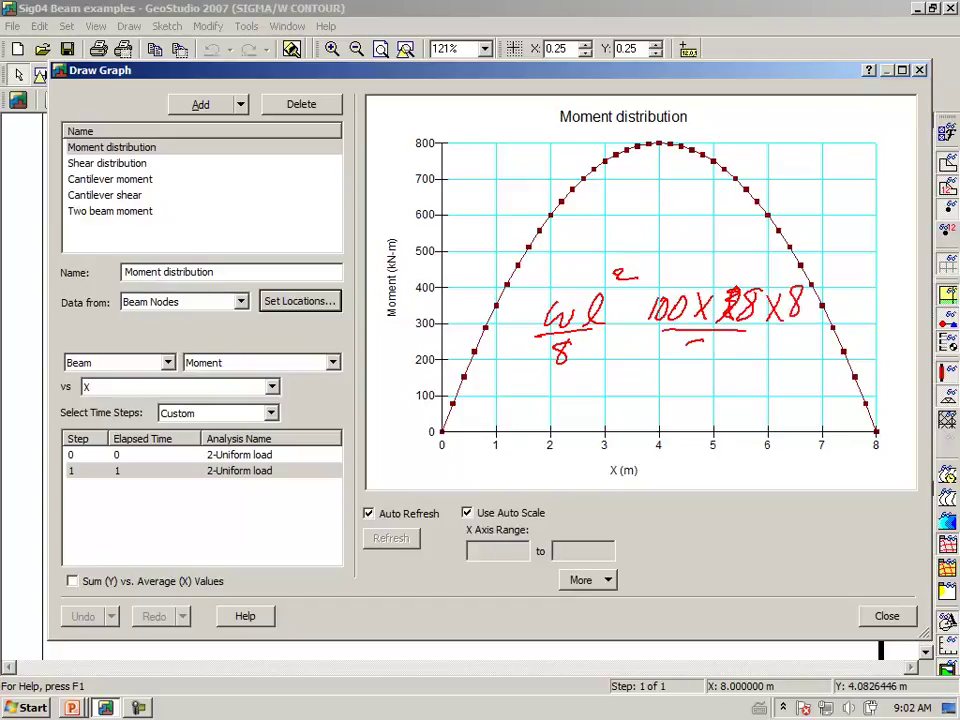
pyautogui.moveTo(771, 270)
pyautogui.mouseDown()
pyautogui.moveTo(727, 330)
pyautogui.moveTo(680, 364)
pyautogui.mouseUp()
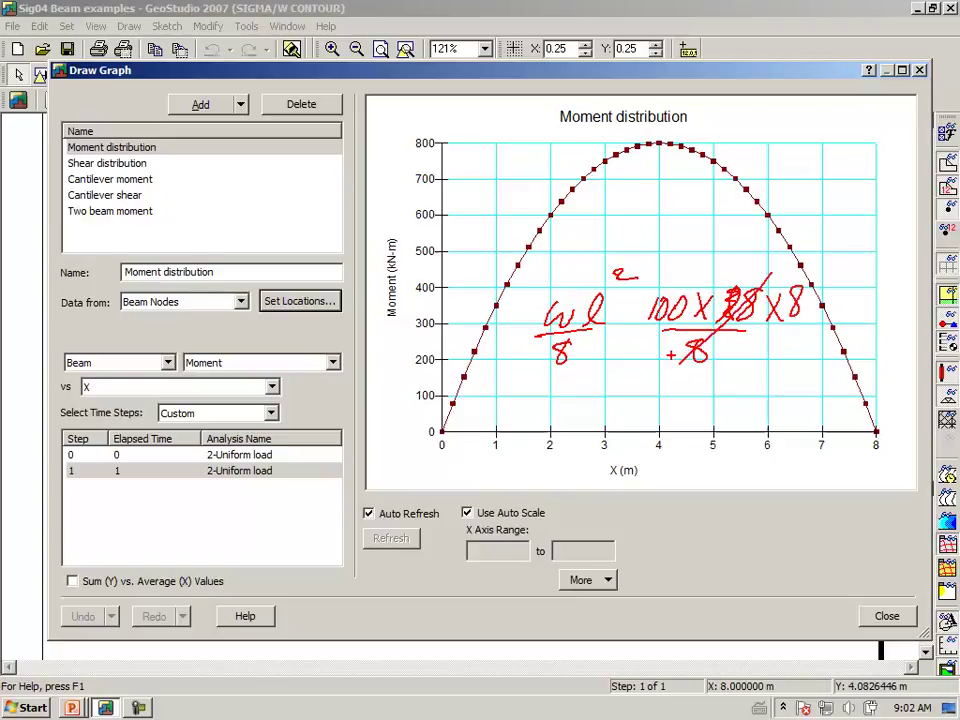
pyautogui.moveTo(601, 399)
pyautogui.mouseDown()
pyautogui.moveTo(651, 389)
pyautogui.moveTo(647, 403)
pyautogui.moveTo(690, 378)
pyautogui.mouseUp()
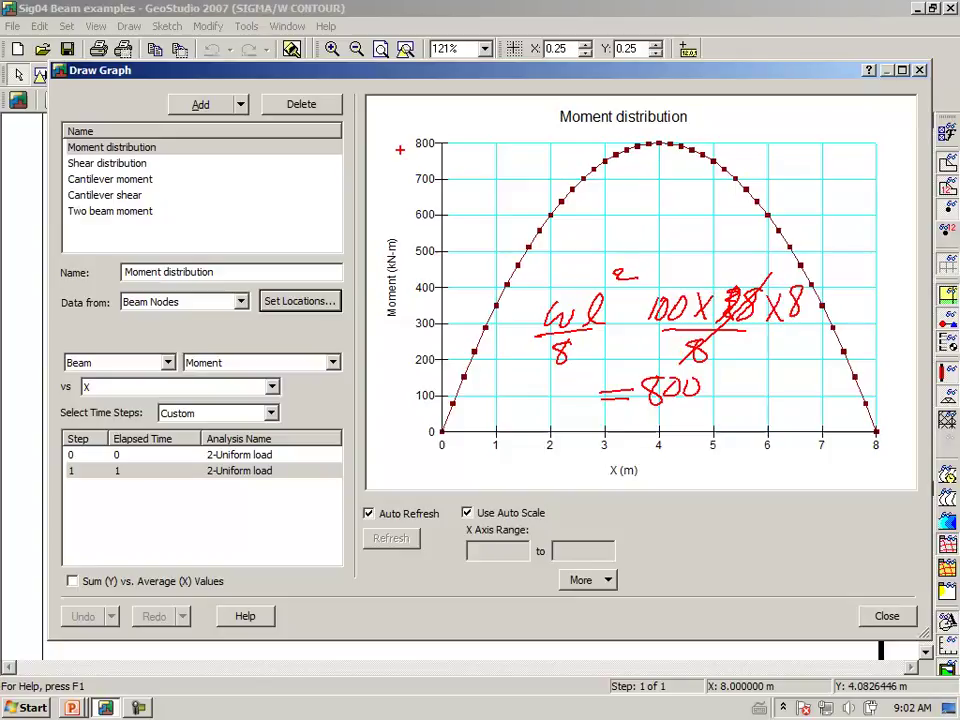
pyautogui.moveTo(399, 150)
pyautogui.mouseDown()
pyautogui.moveTo(402, 124)
pyautogui.moveTo(458, 128)
pyautogui.mouseUp()
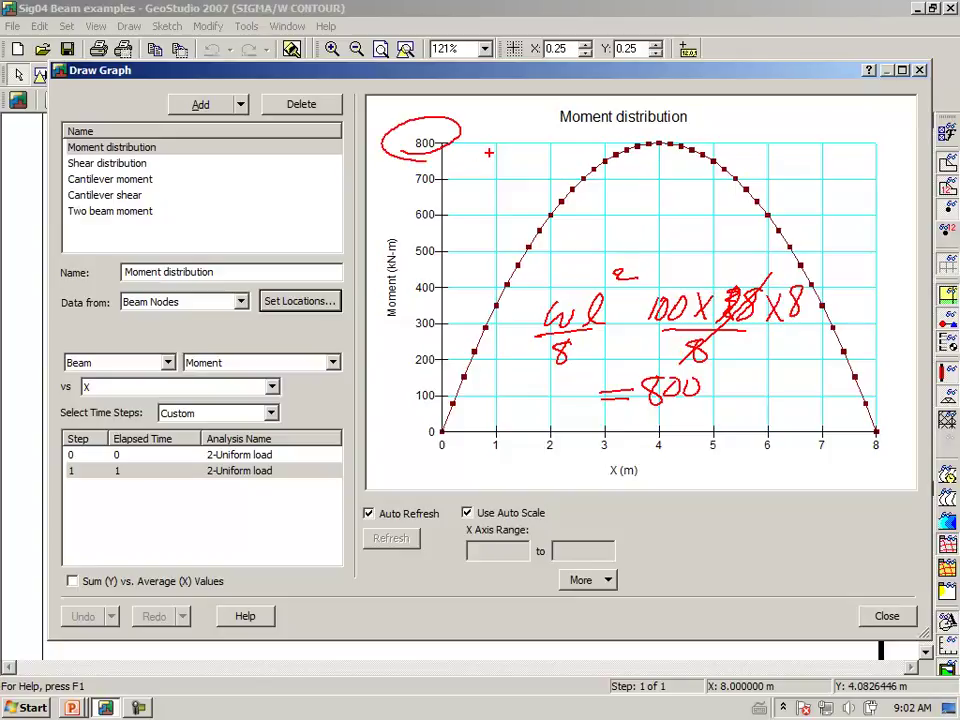
pyautogui.press('Escape')
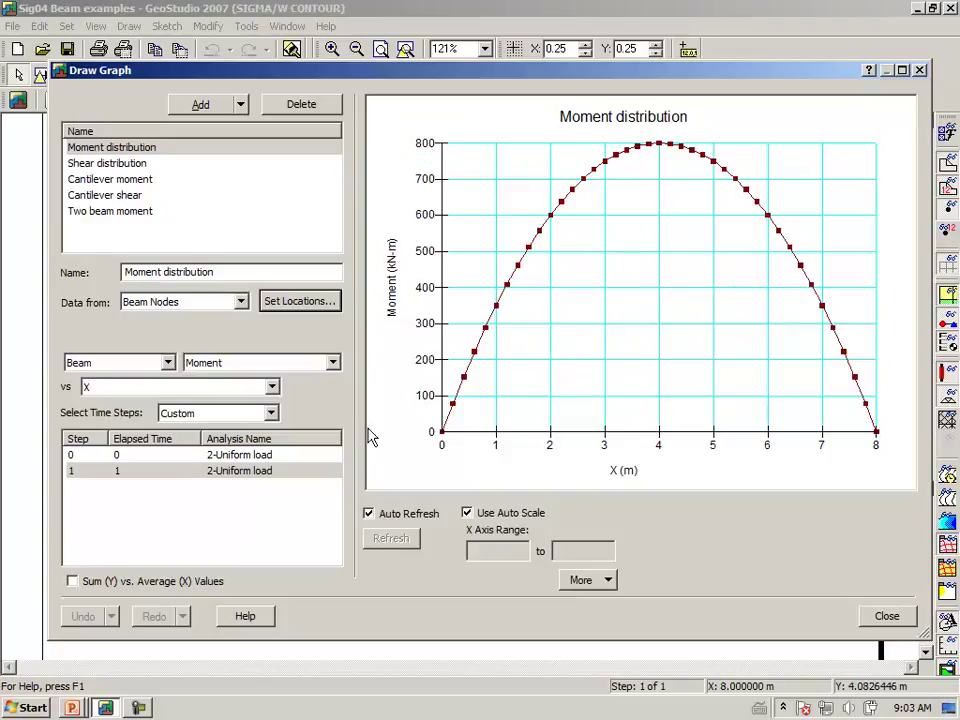
# Step: Review the Shear distribution graph, then close the graph window
pyautogui.click(115, 164)
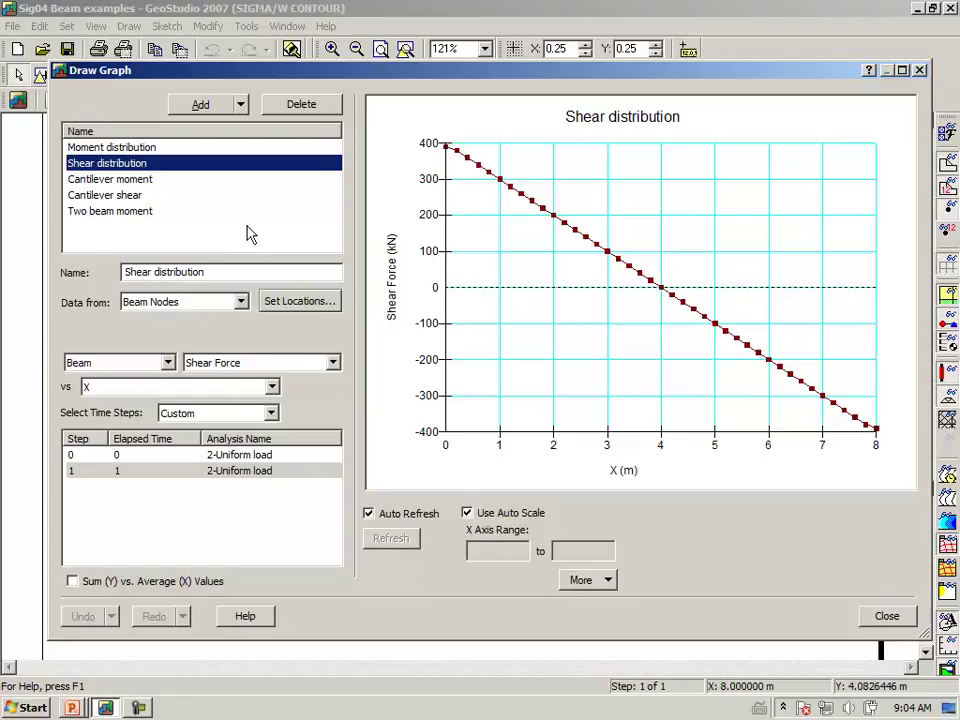
pyautogui.click(885, 617)
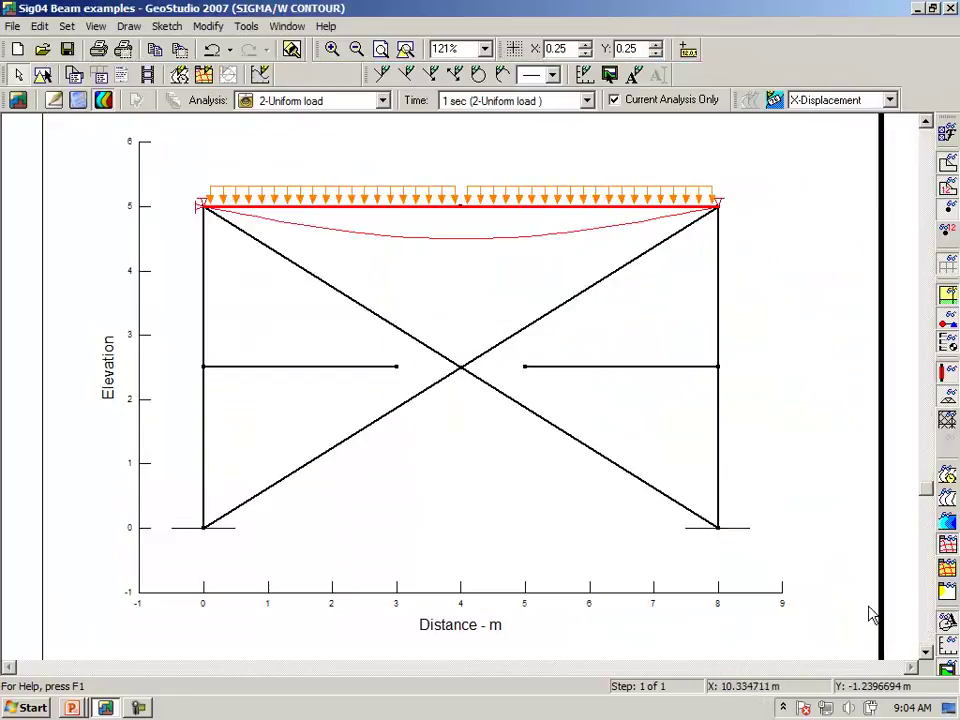
# Step: Make 4-Beam on frame the current analysis and show it in the DEFINE view
pyautogui.click(383, 105)
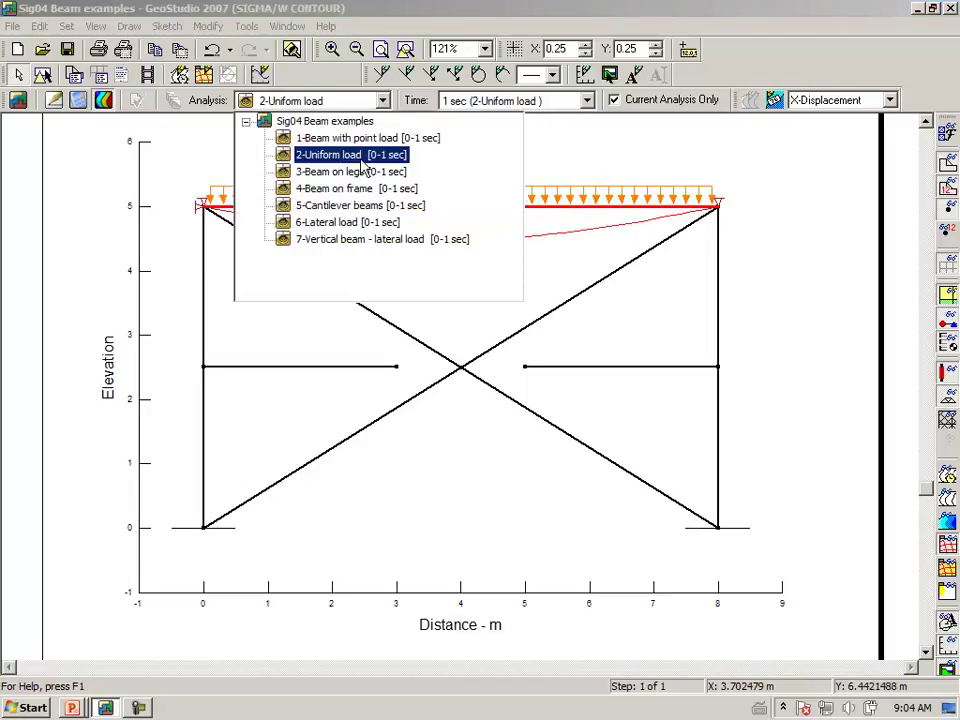
pyautogui.click(335, 188)
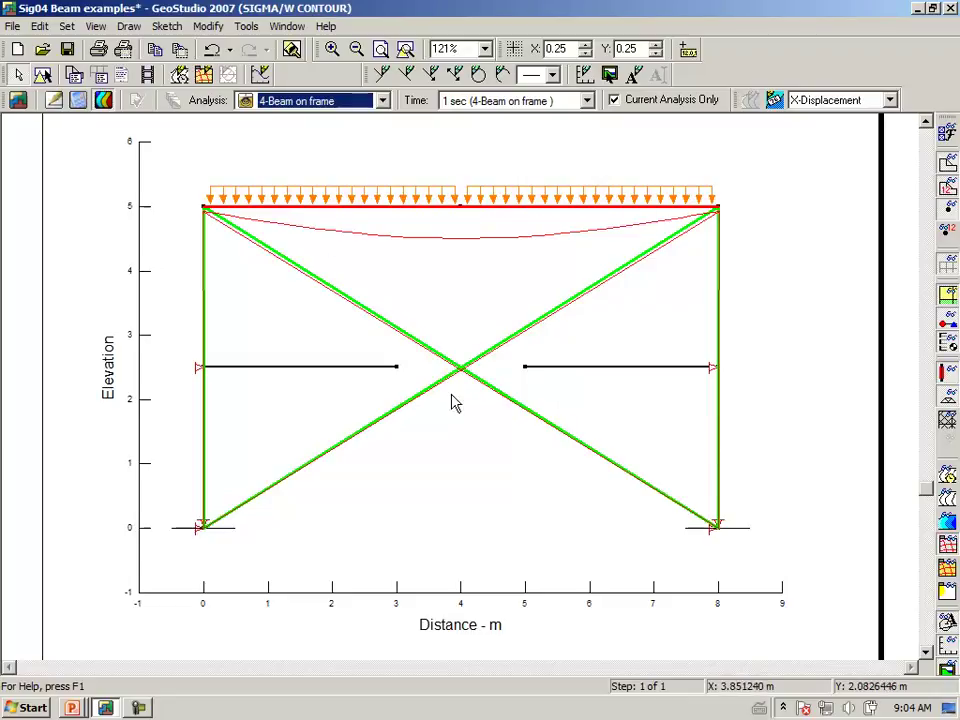
pyautogui.click(54, 104)
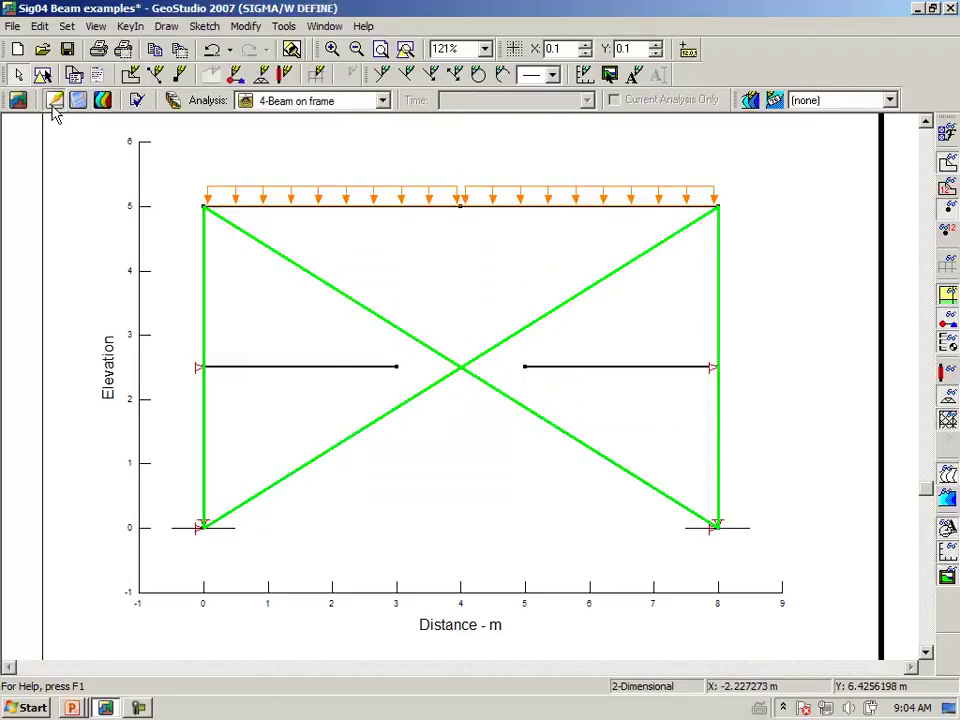
# Step: Inspect a diagonal bar's settings in Mesh Properties
pyautogui.click(162, 29)
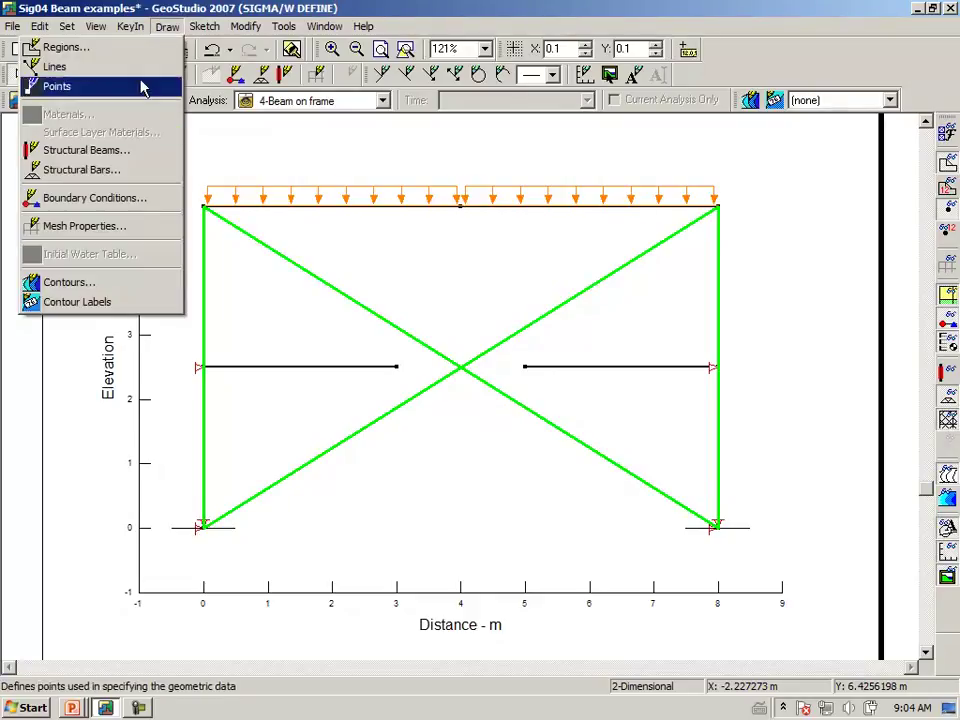
pyautogui.click(115, 230)
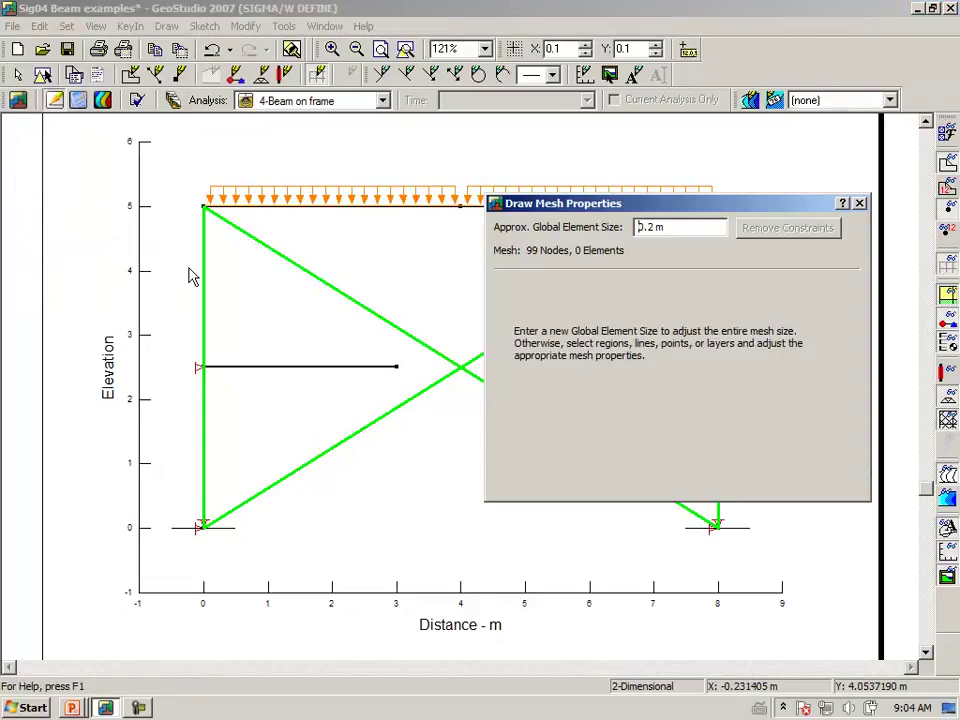
pyautogui.click(340, 300)
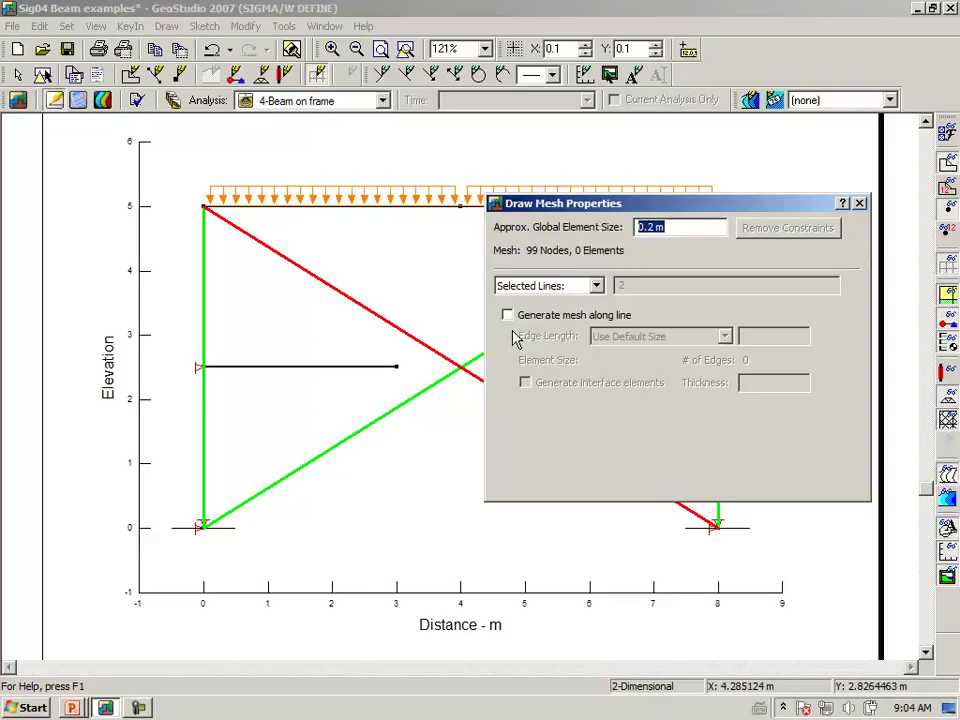
pyautogui.click(860, 204)
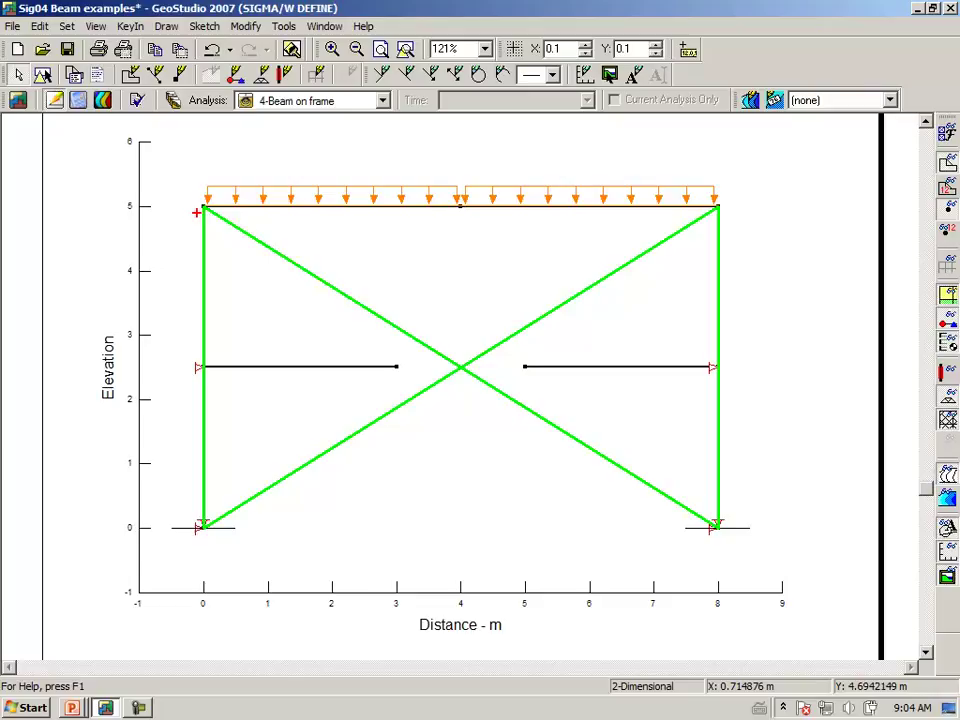
# Step: Mark the frame's four corner nodes and supports, then return to the contour results
pyautogui.moveTo(197, 212)
pyautogui.mouseDown()
pyautogui.moveTo(188, 195)
pyautogui.moveTo(226, 214)
pyautogui.mouseUp()
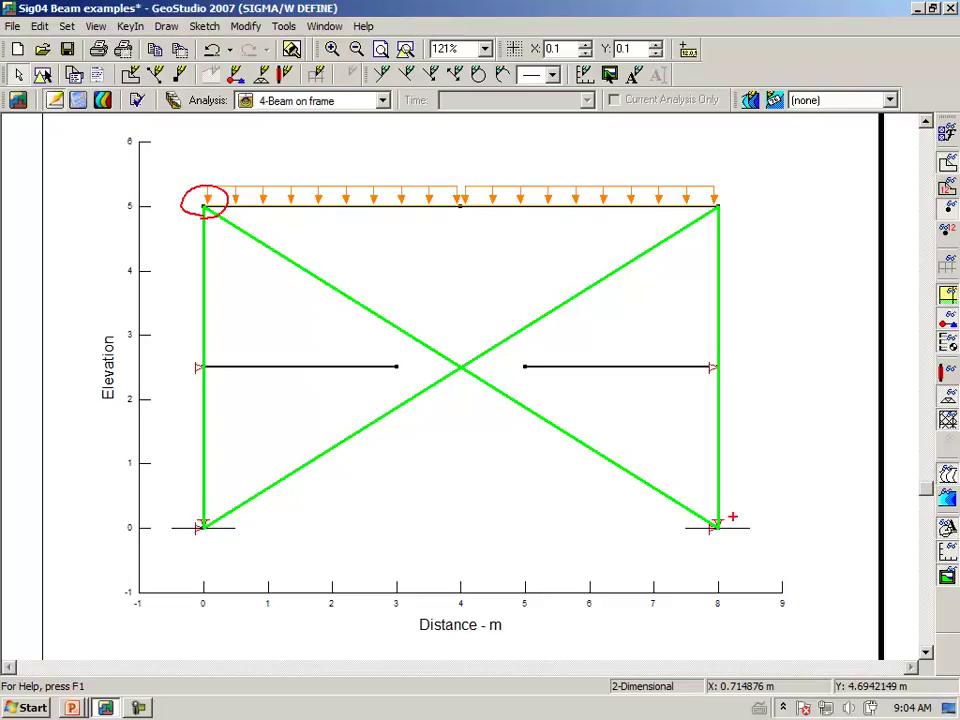
pyautogui.moveTo(733, 517)
pyautogui.mouseDown()
pyautogui.moveTo(684, 530)
pyautogui.moveTo(737, 515)
pyautogui.mouseUp()
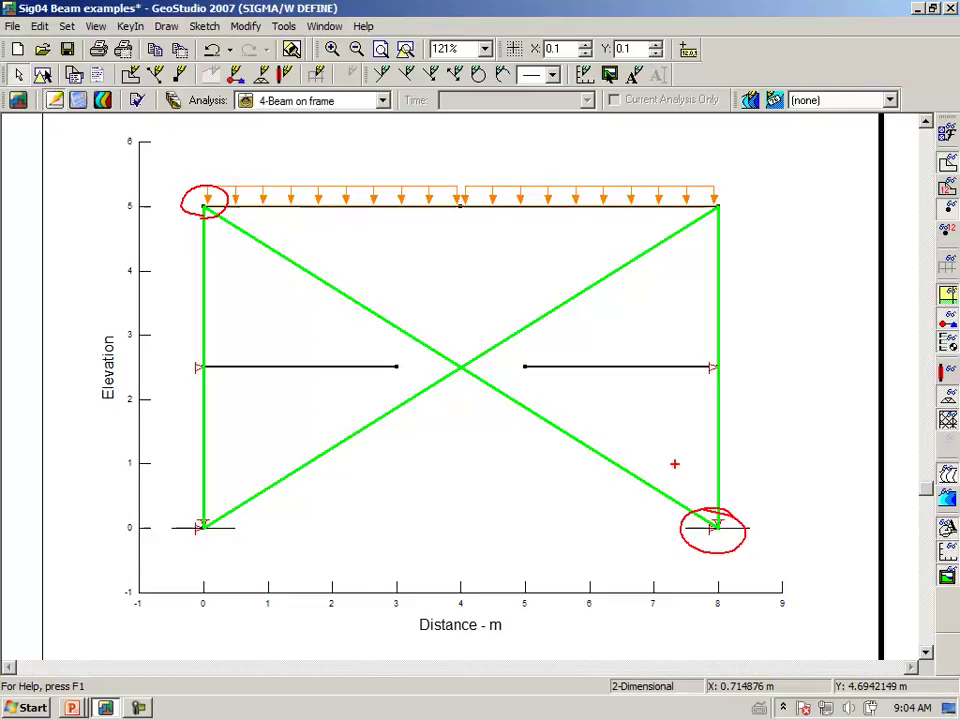
pyautogui.moveTo(203, 513); pyautogui.dragTo(208, 511)
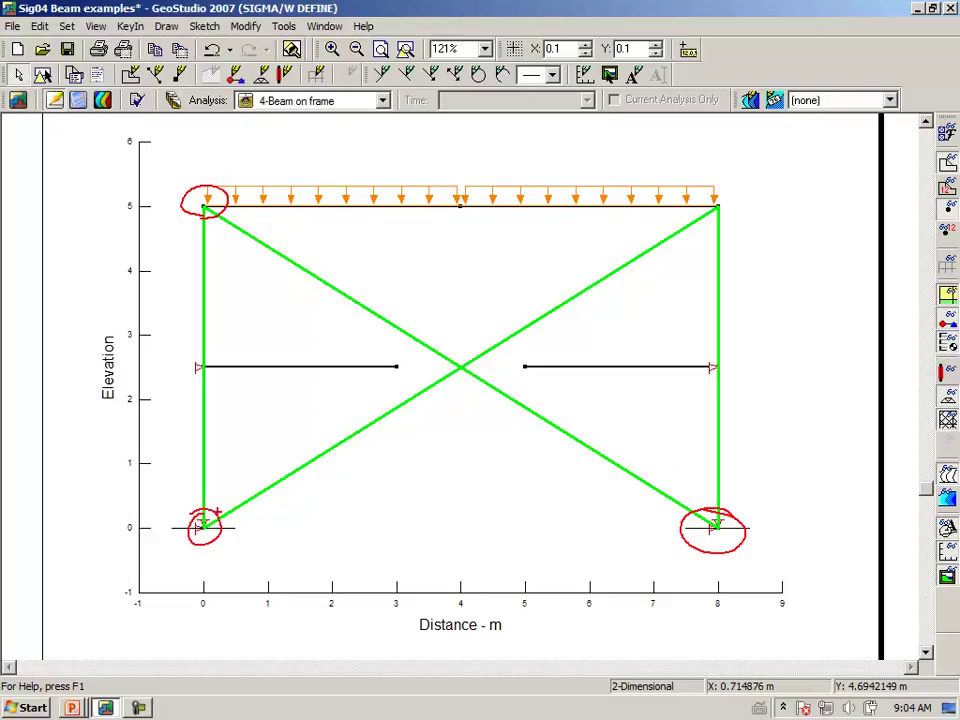
pyautogui.moveTo(725, 194); pyautogui.dragTo(712, 190)
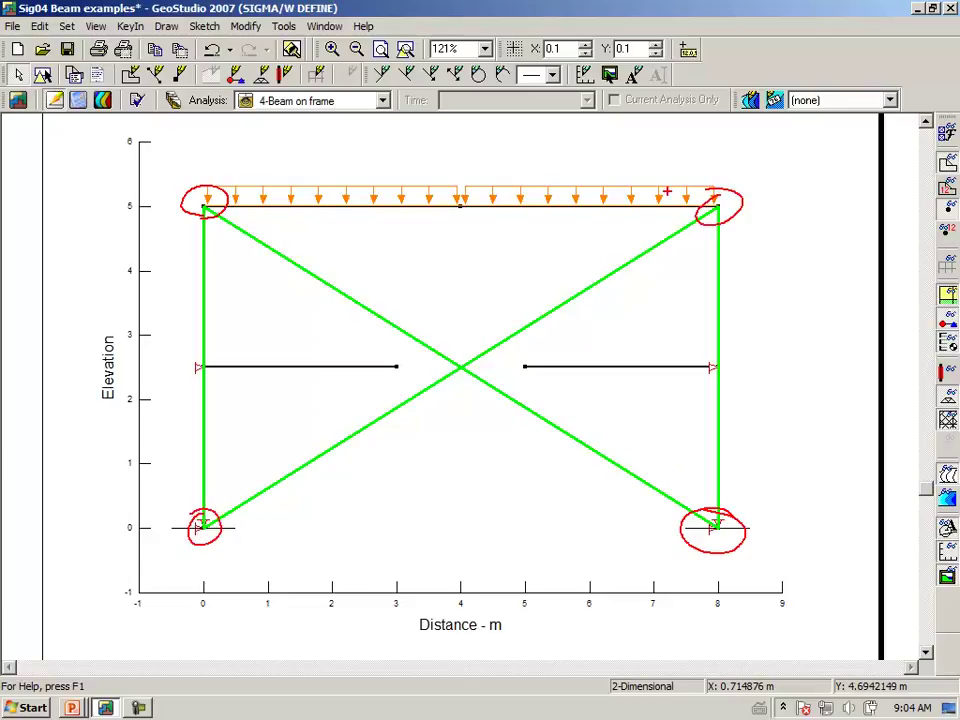
pyautogui.press('Escape')
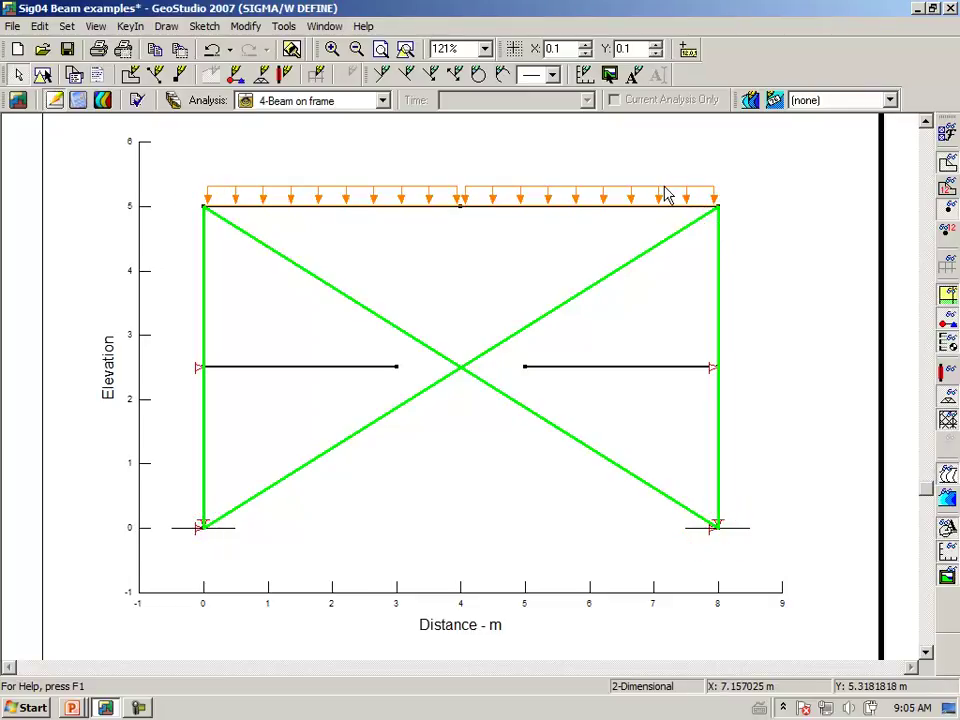
pyautogui.click(78, 99)
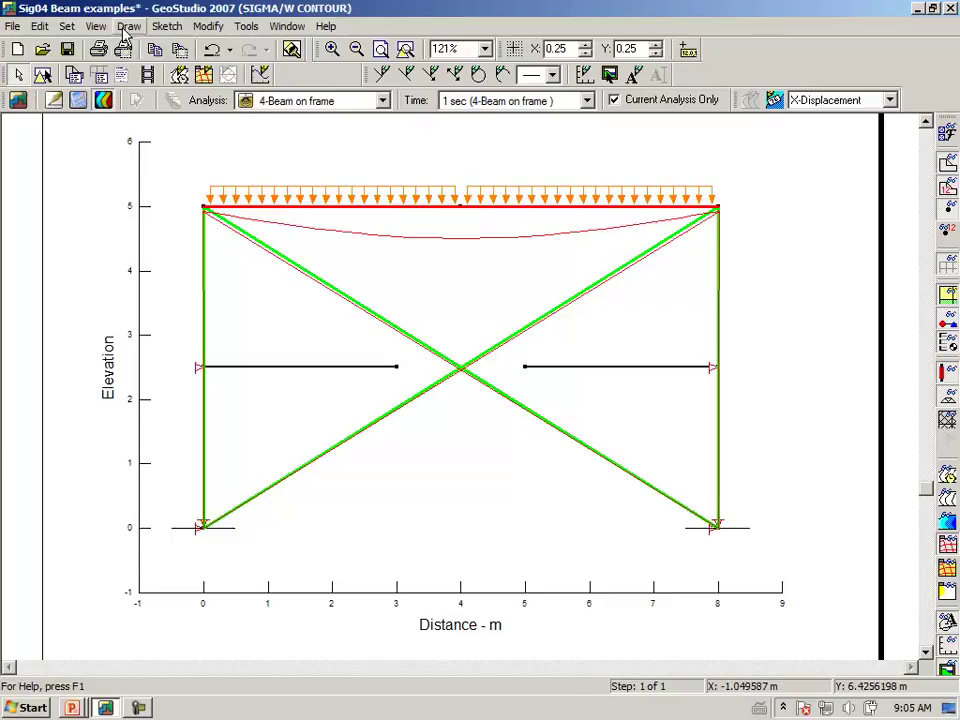
# Step: Read both diagonal bars' axial forces (about 63.88 kN, stress about 6388 kPa)
pyautogui.click(94, 27)
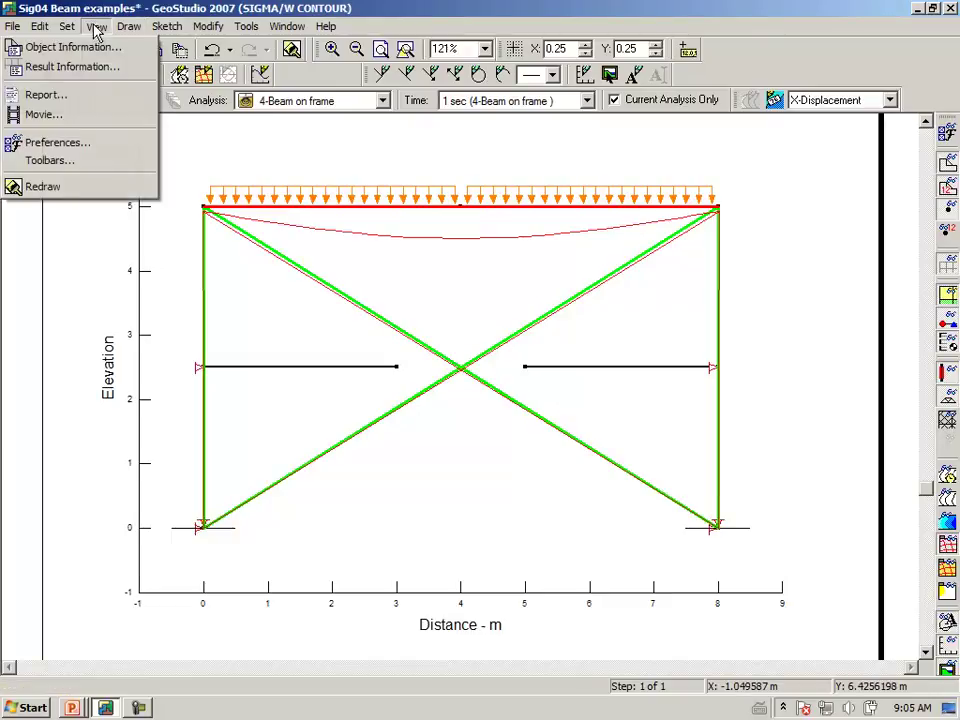
pyautogui.click(72, 66)
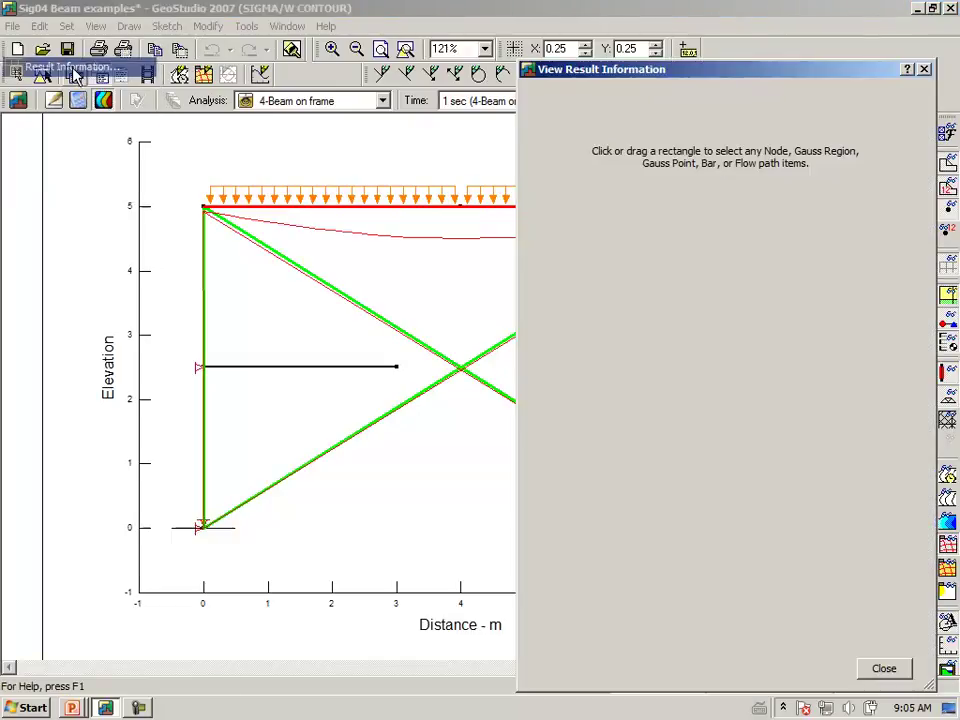
pyautogui.click(355, 307)
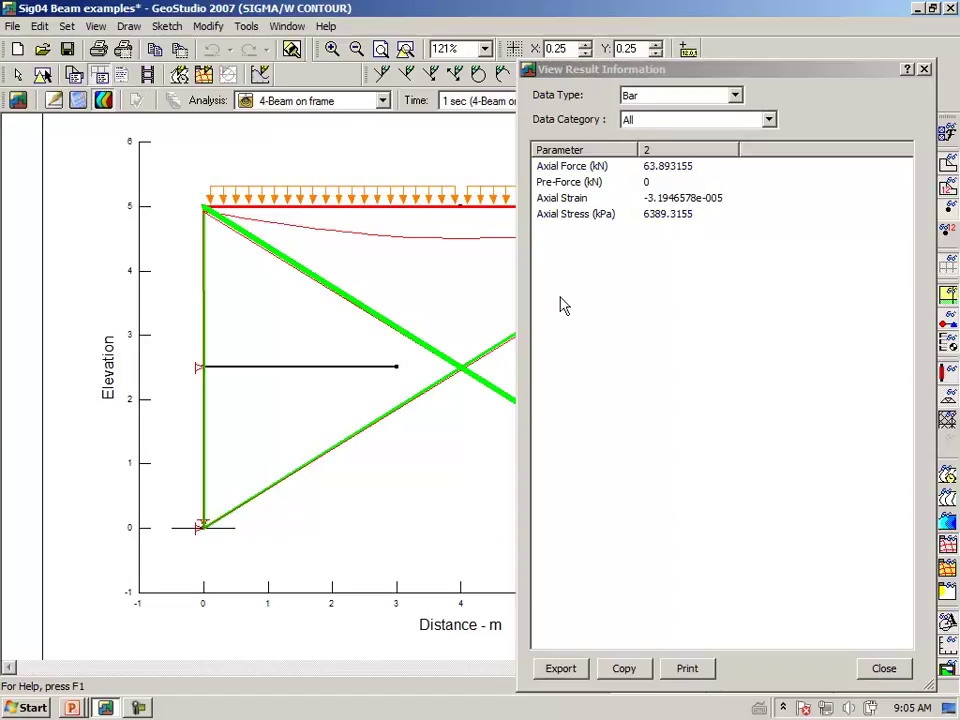
pyautogui.click(395, 408)
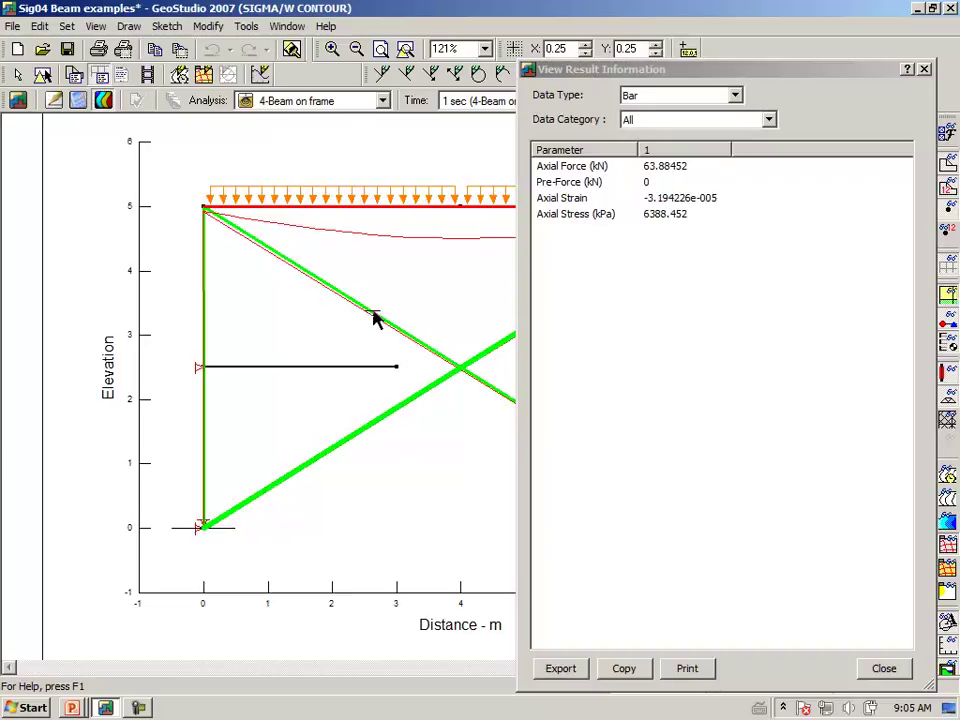
pyautogui.click(375, 320)
pyautogui.click(406, 408)
pyautogui.click(925, 71)
pyautogui.click(382, 101)
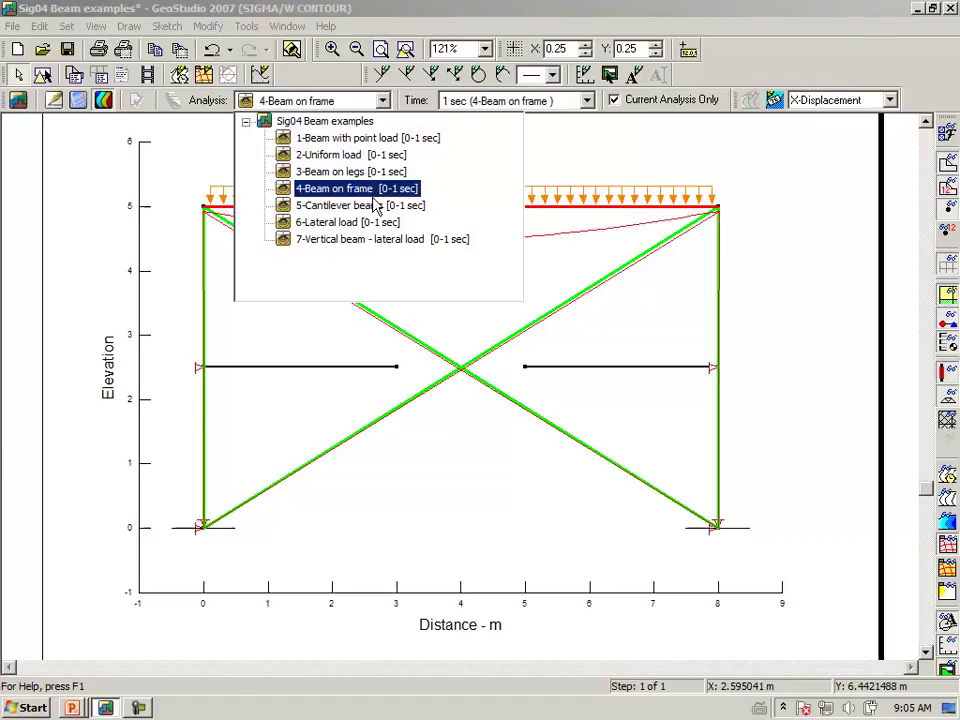
# Step: Switch to the 6-Lateral load analysis to see the frame sway sideways
pyautogui.press('Down')
pyautogui.press('Down')
pyautogui.press('Return')
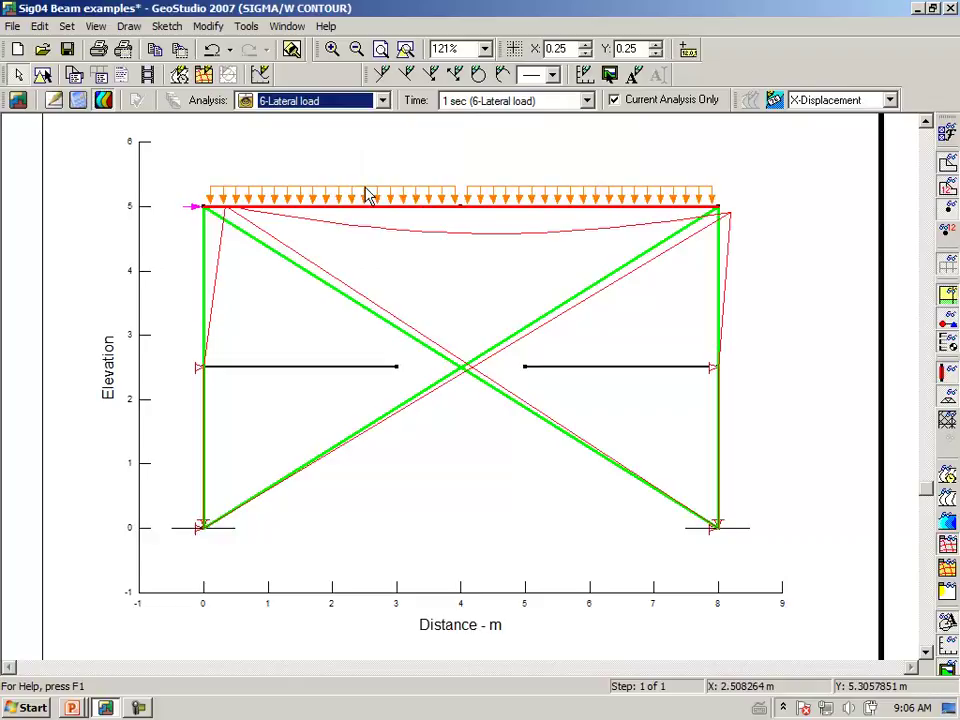
pyautogui.click(325, 100)
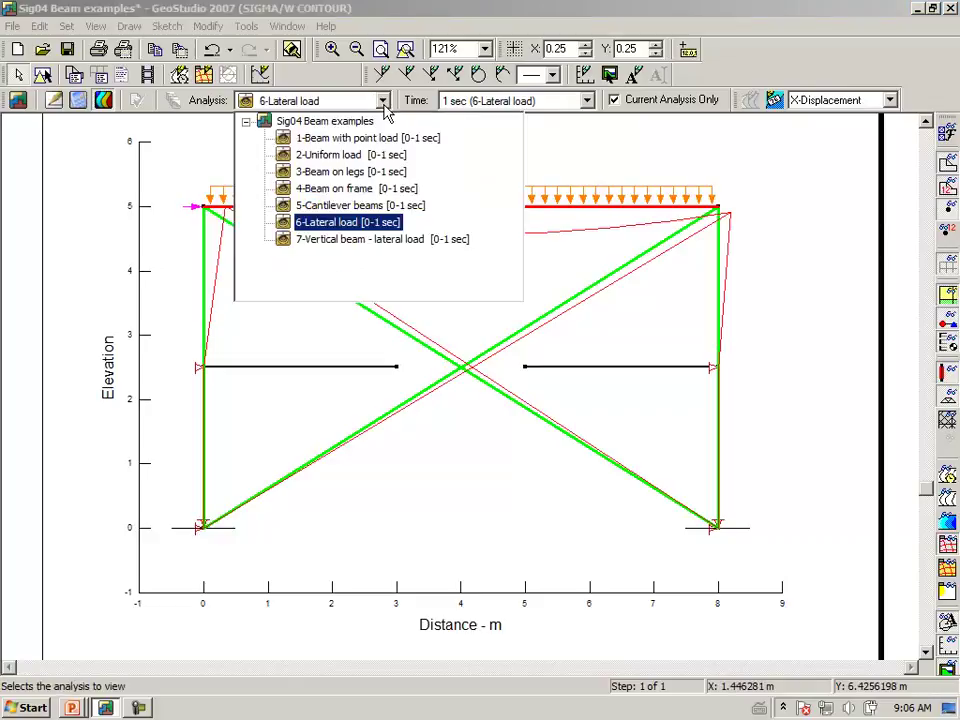
pyautogui.click(325, 232)
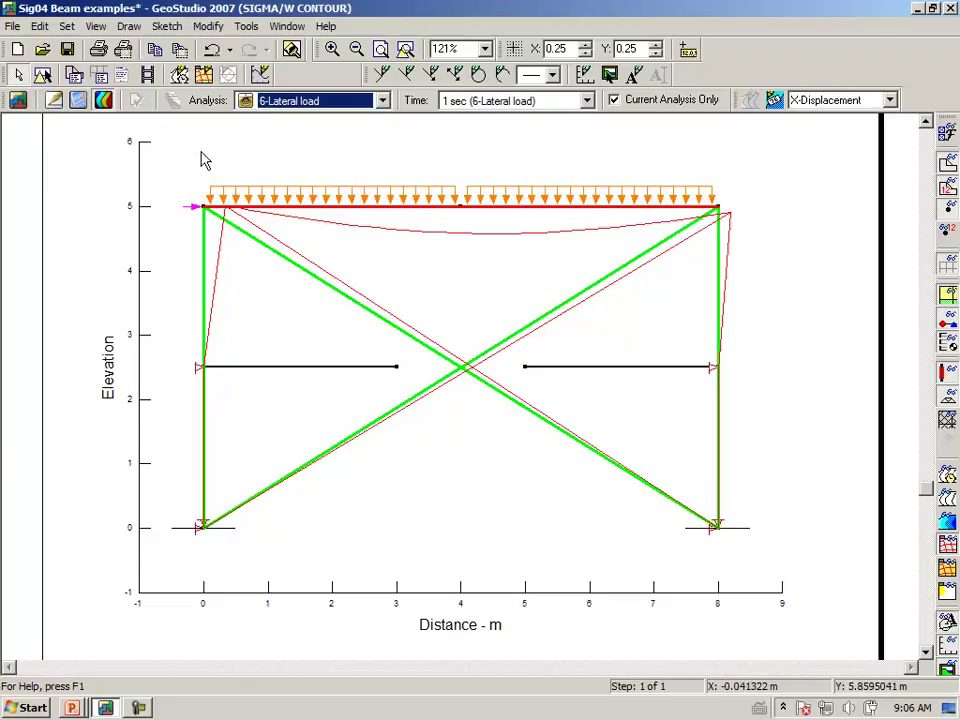
pyautogui.click(96, 28)
pyautogui.click(75, 64)
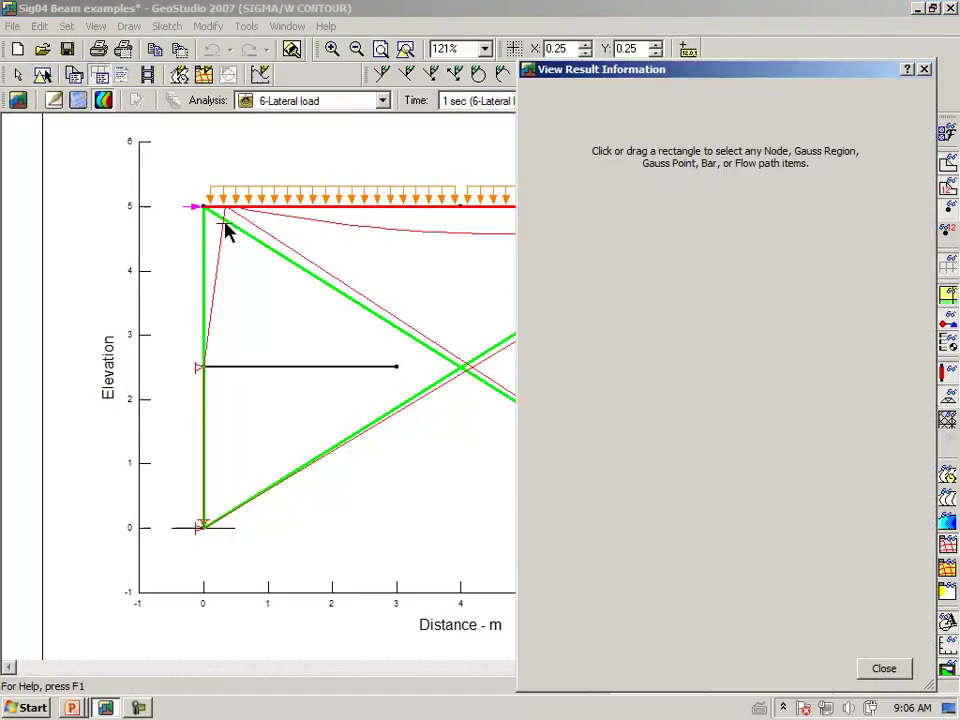
pyautogui.click(355, 308)
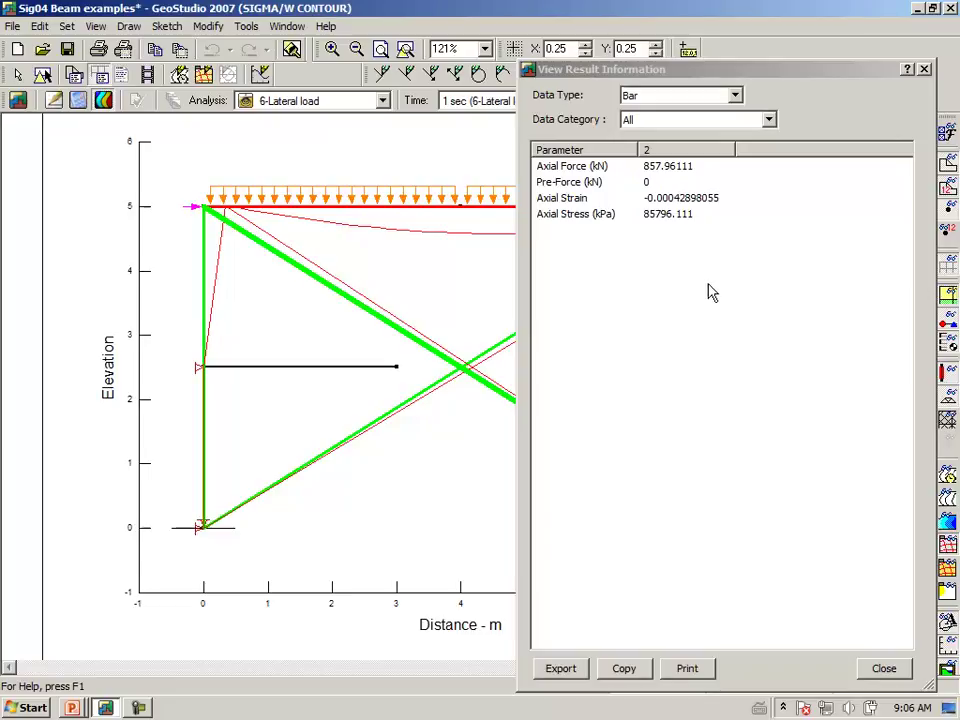
pyautogui.click(400, 412)
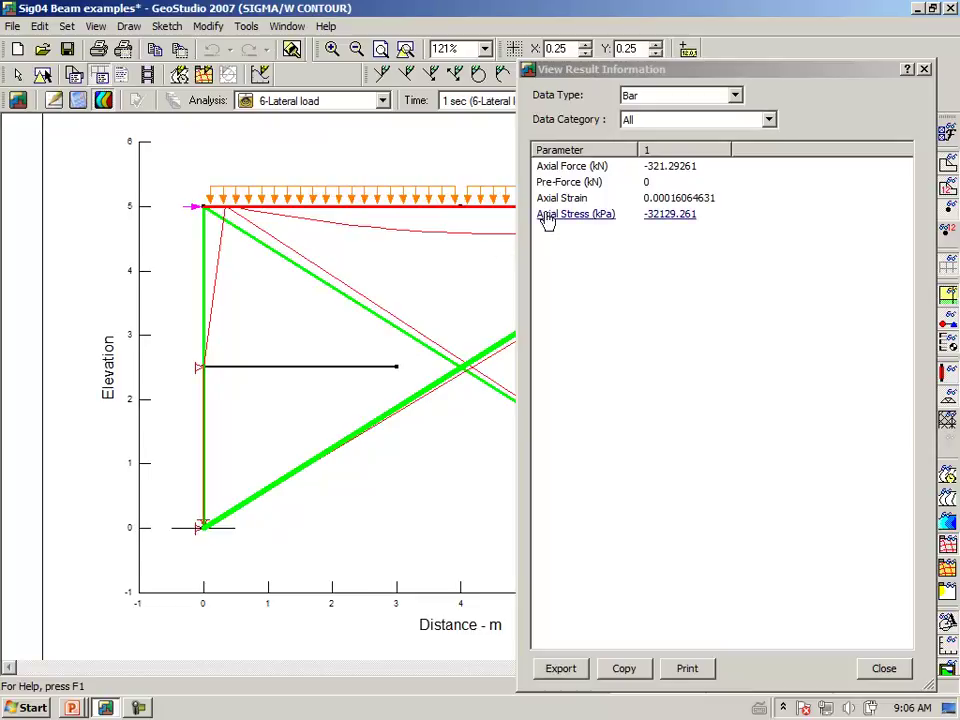
pyautogui.click(925, 70)
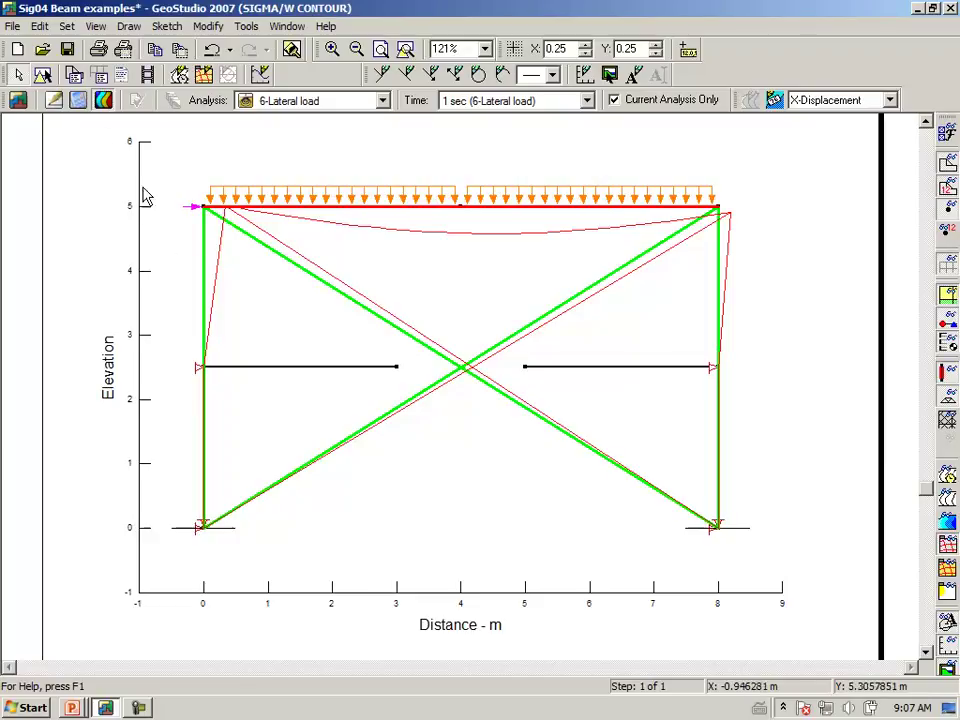
# Step: Return to the DEFINE view and open the Beam's structural properties
pyautogui.click(54, 100)
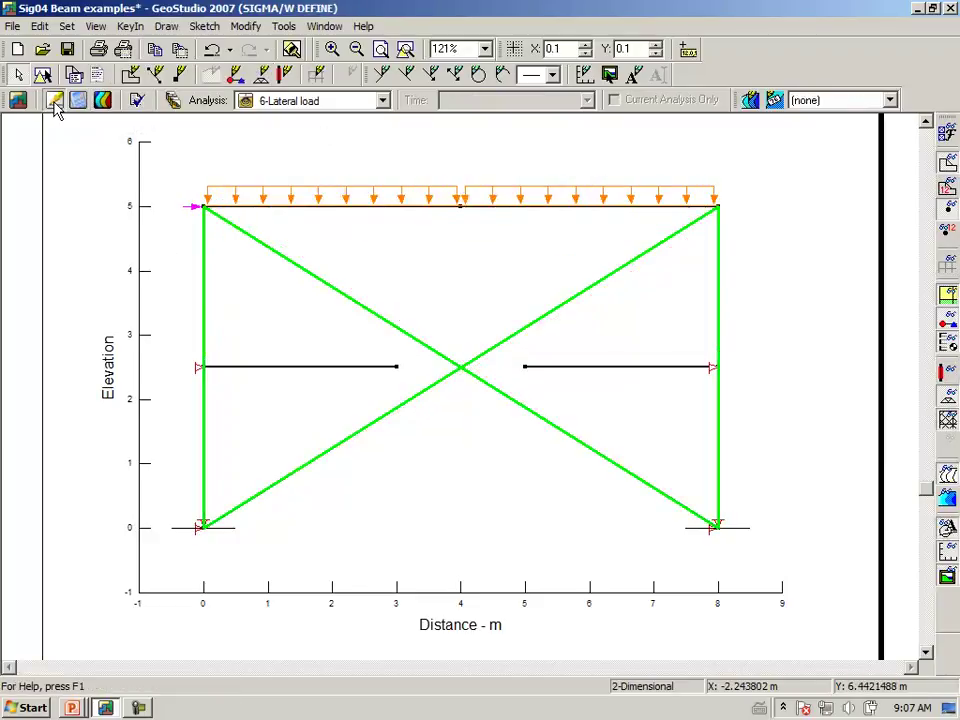
pyautogui.click(133, 29)
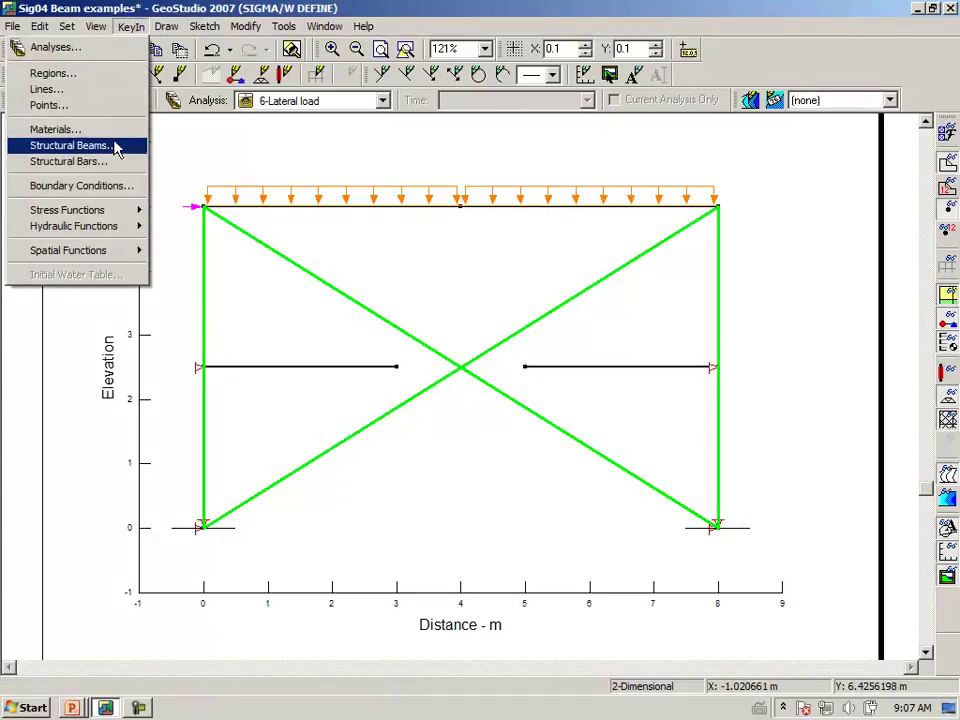
pyautogui.click(72, 146)
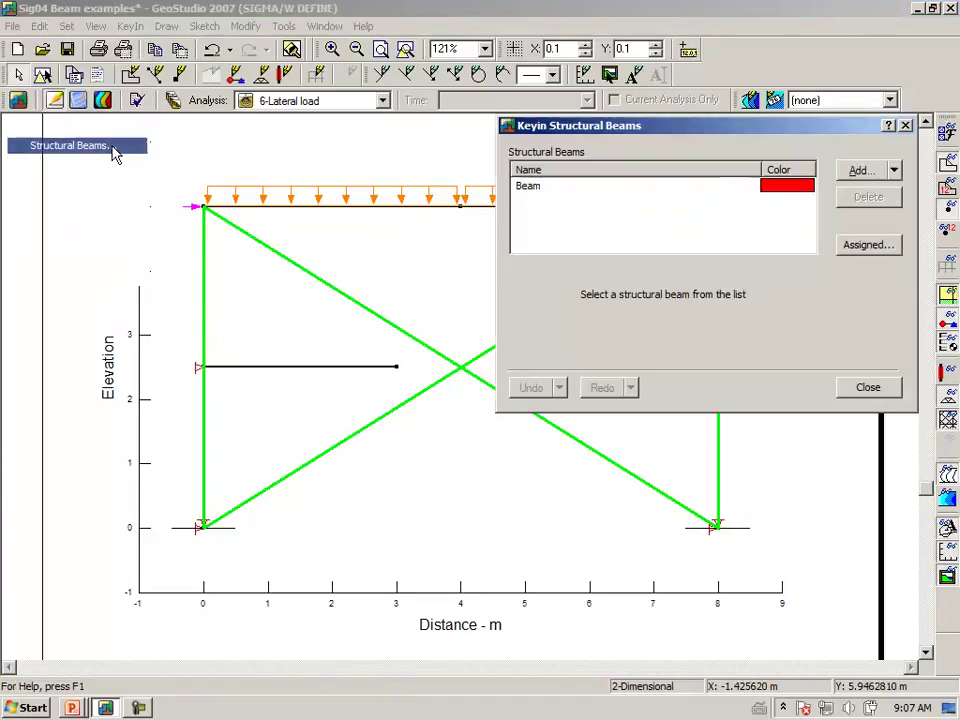
pyautogui.click(528, 187)
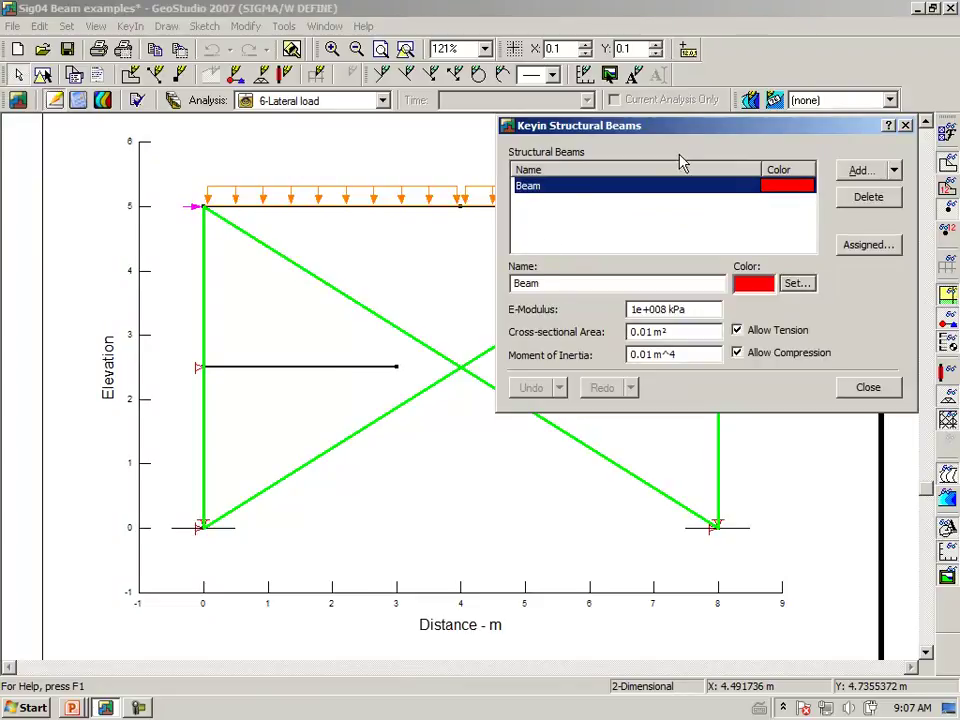
pyautogui.moveTo(690, 137); pyautogui.dragTo(440, 151)
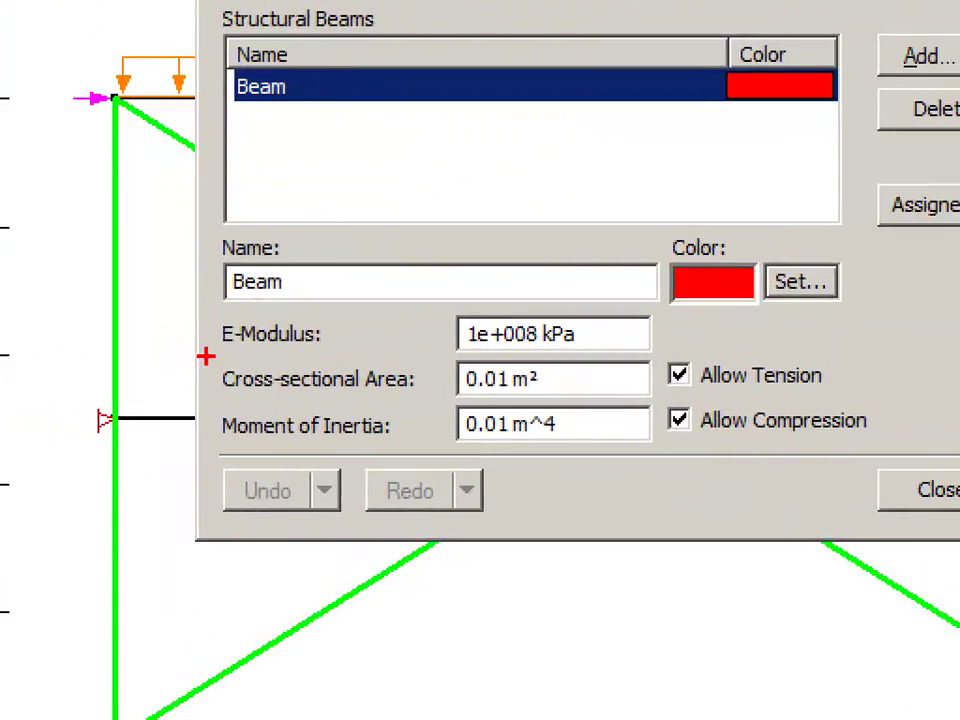
# Step: Highlight Beam's E-Modulus 1e+008 kPa, area 0.01 m² and inertia 0.01 m^4, then close
pyautogui.moveTo(222, 353); pyautogui.dragTo(293, 349)
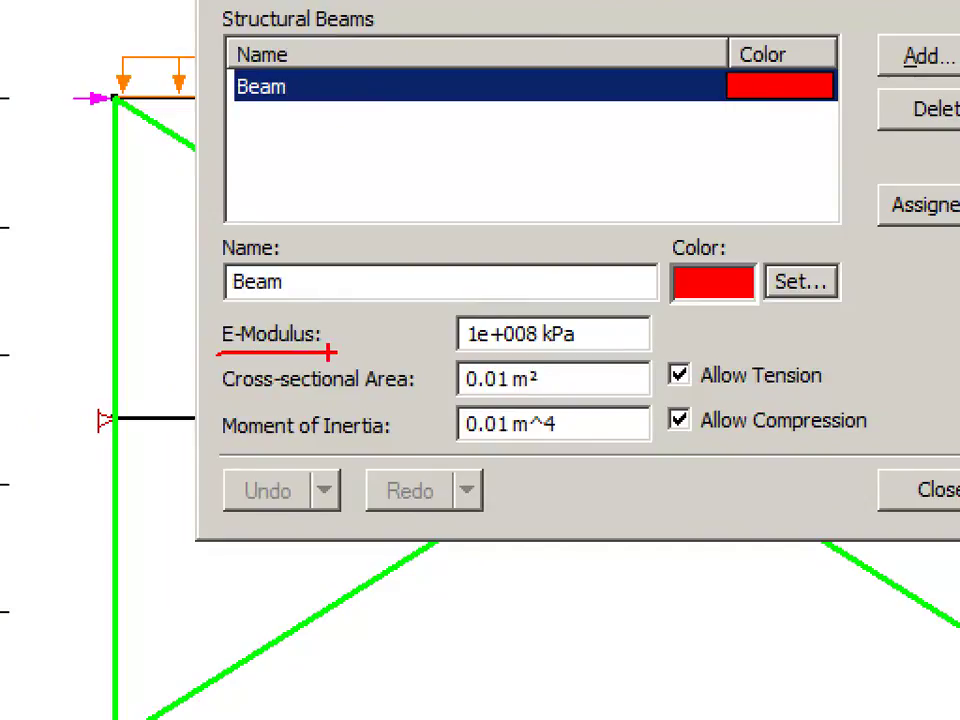
pyautogui.moveTo(225, 400); pyautogui.dragTo(353, 402)
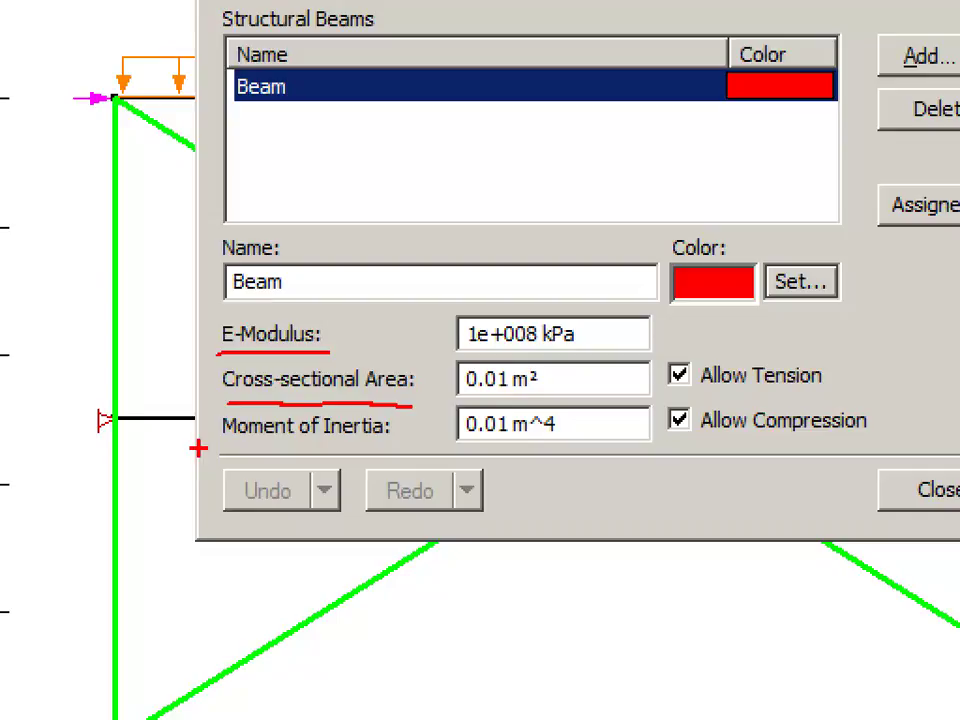
pyautogui.moveTo(197, 448); pyautogui.dragTo(420, 447)
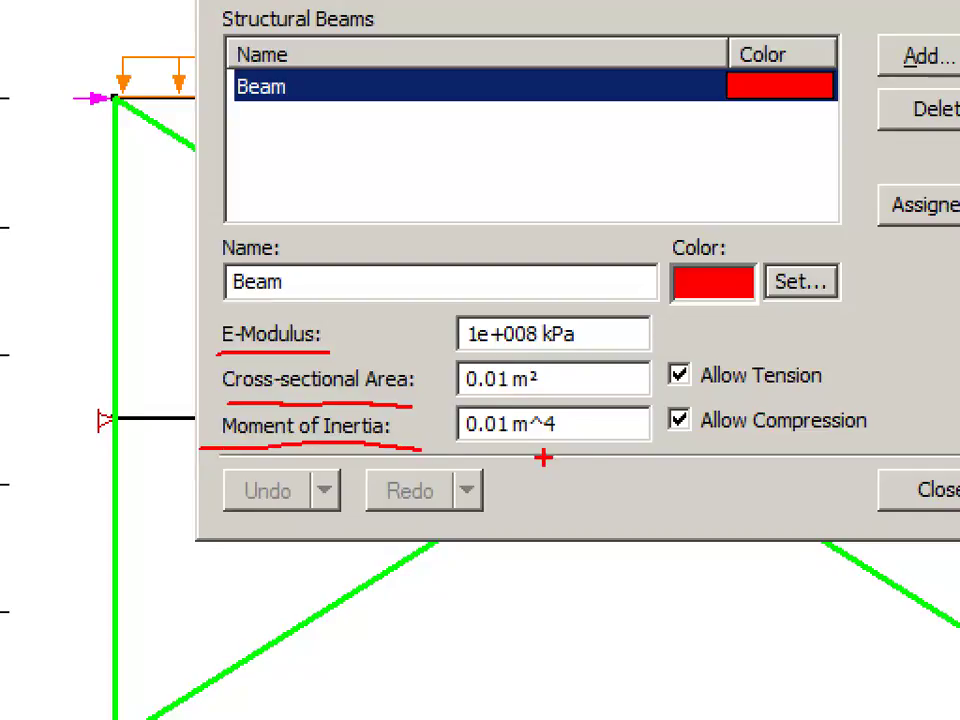
pyautogui.moveTo(673, 455)
pyautogui.mouseDown()
pyautogui.moveTo(854, 449)
pyautogui.moveTo(909, 424)
pyautogui.moveTo(924, 344)
pyautogui.moveTo(751, 325)
pyautogui.moveTo(691, 329)
pyautogui.moveTo(646, 354)
pyautogui.moveTo(664, 460)
pyautogui.mouseUp()
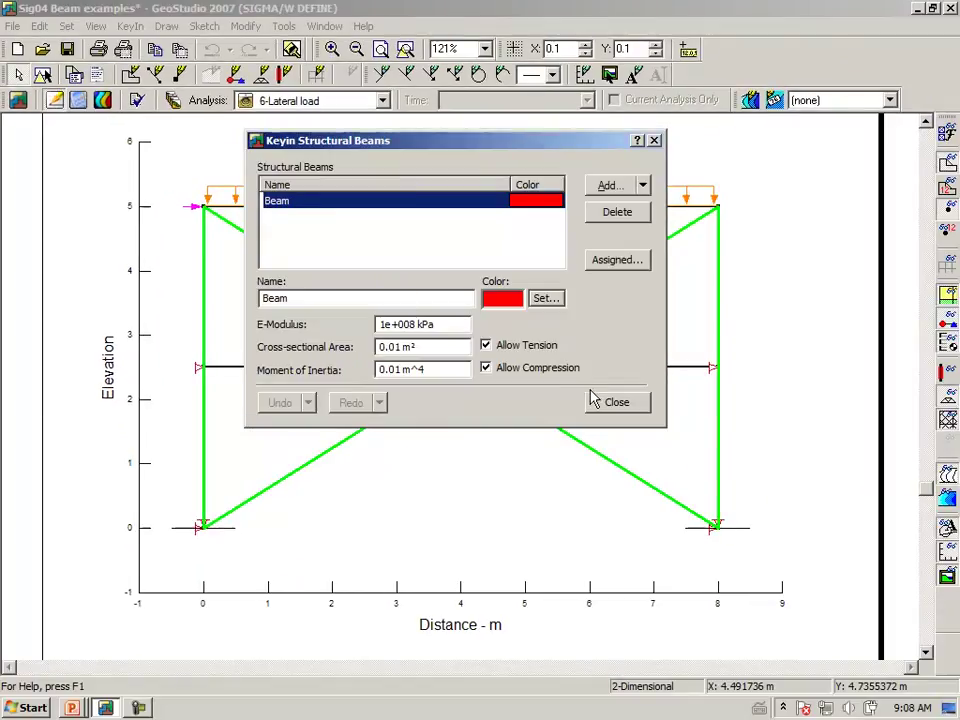
pyautogui.click(600, 402)
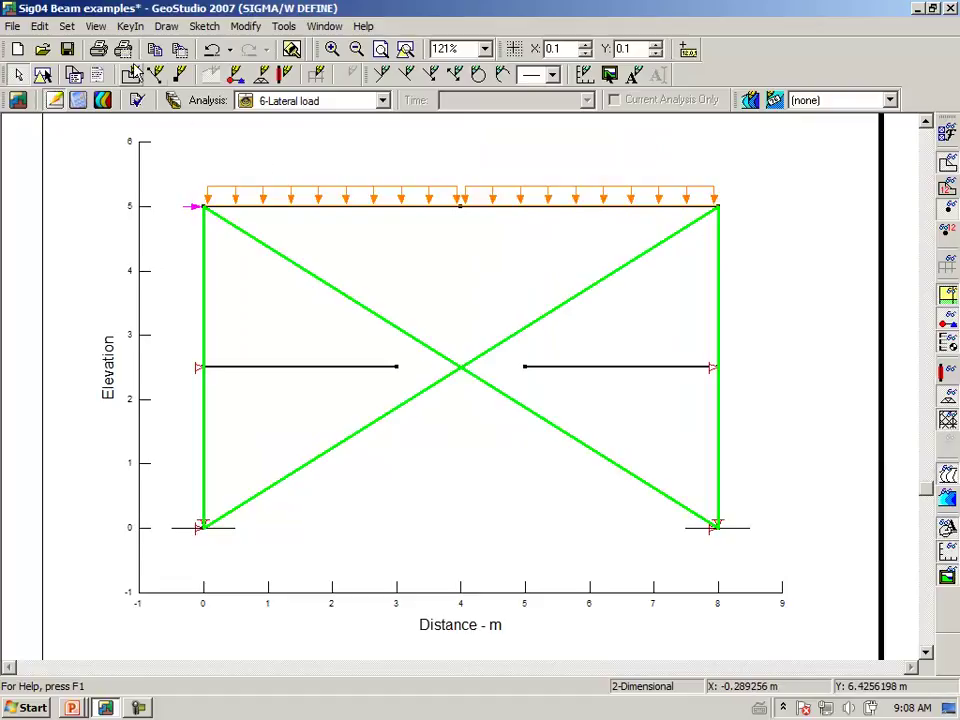
pyautogui.click(122, 28)
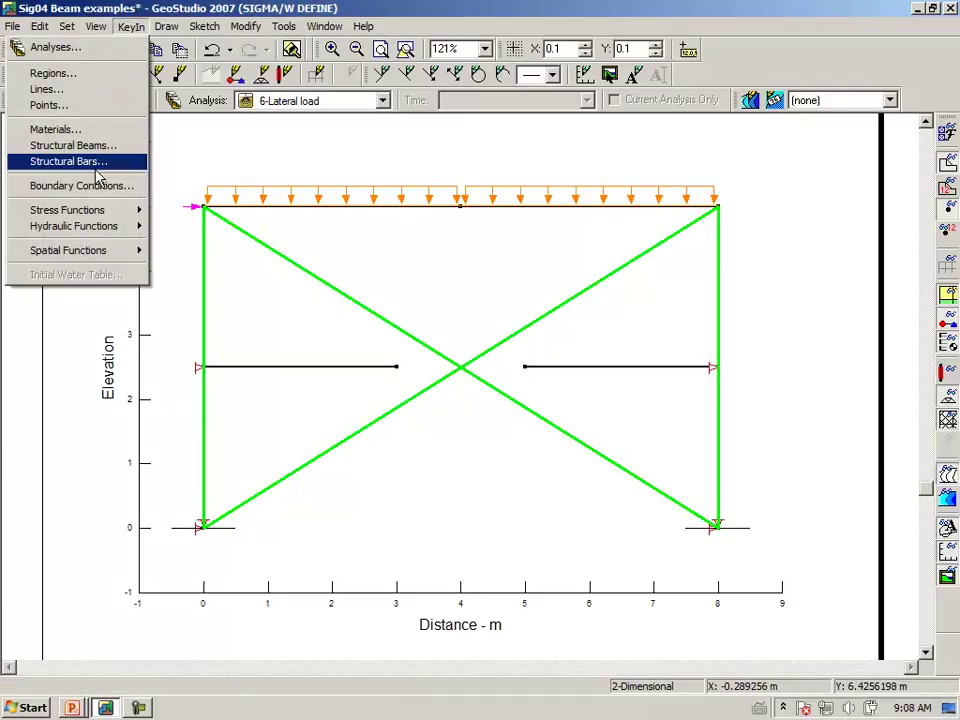
pyautogui.click(96, 161)
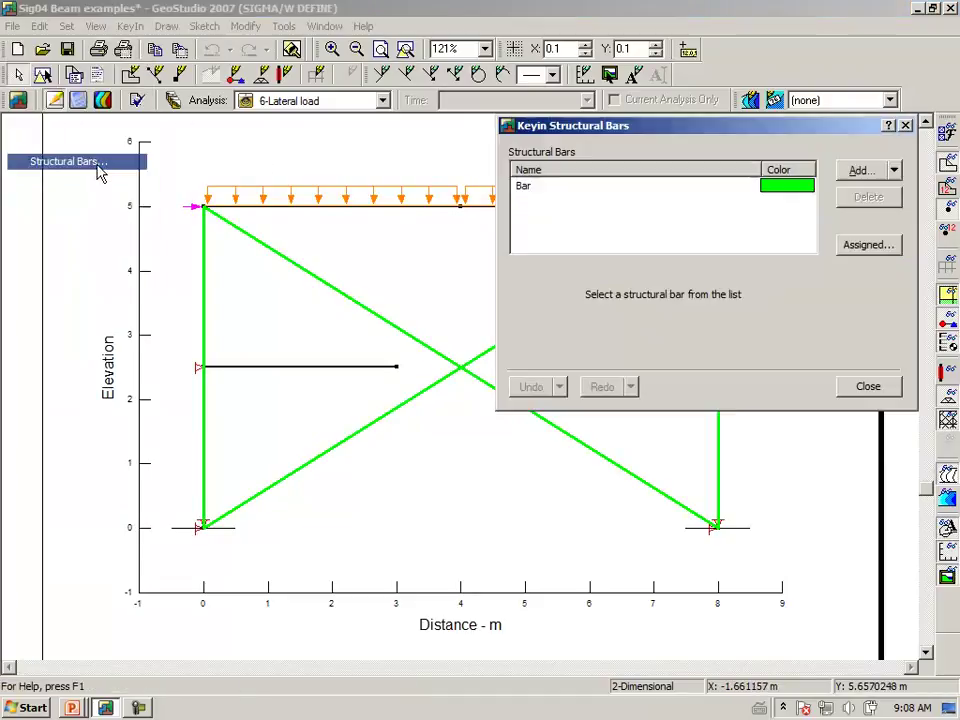
pyautogui.click(522, 187)
pyautogui.moveTo(672, 133); pyautogui.dragTo(427, 199)
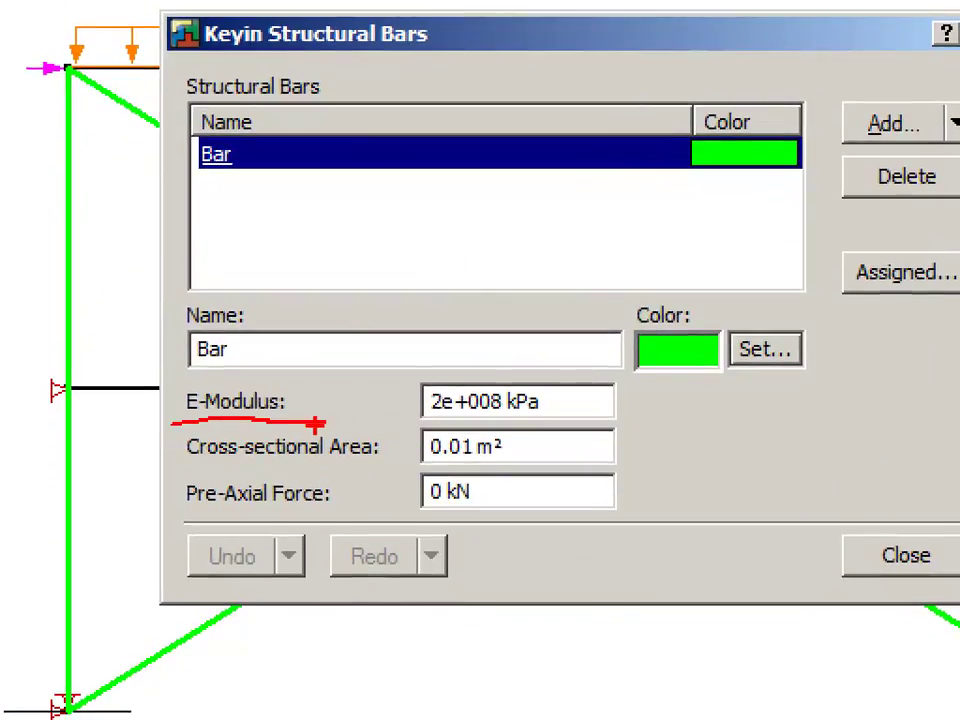
pyautogui.moveTo(316, 425); pyautogui.dragTo(324, 424)
pyautogui.moveTo(197, 471); pyautogui.dragTo(235, 468)
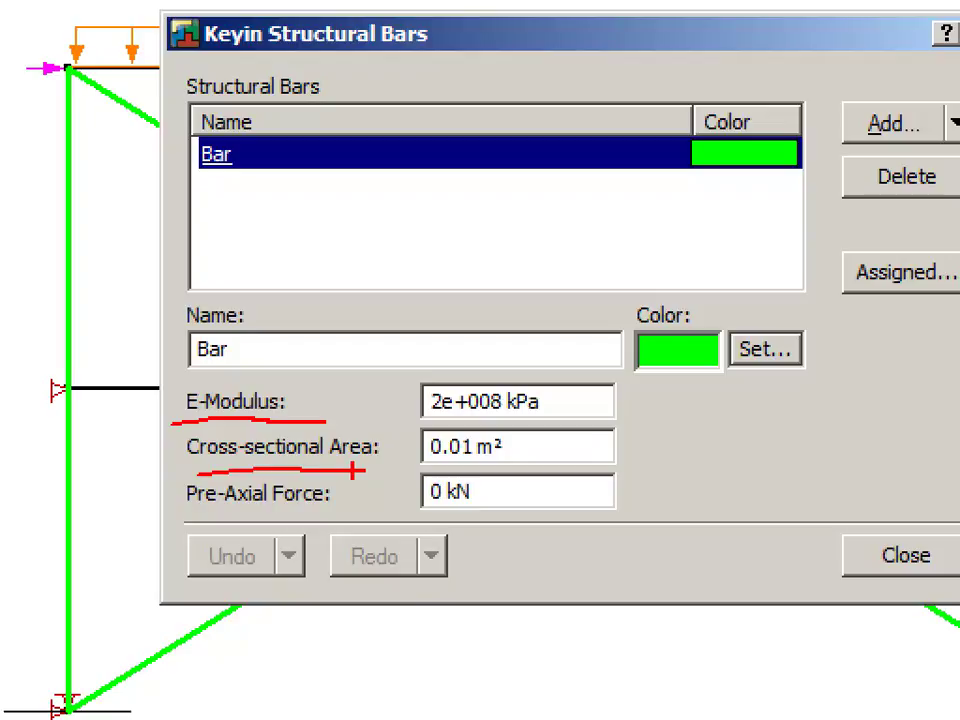
pyautogui.moveTo(184, 517)
pyautogui.mouseDown()
pyautogui.moveTo(461, 510)
pyautogui.moveTo(482, 490)
pyautogui.moveTo(468, 476)
pyautogui.moveTo(175, 476)
pyautogui.moveTo(178, 517)
pyautogui.mouseUp()
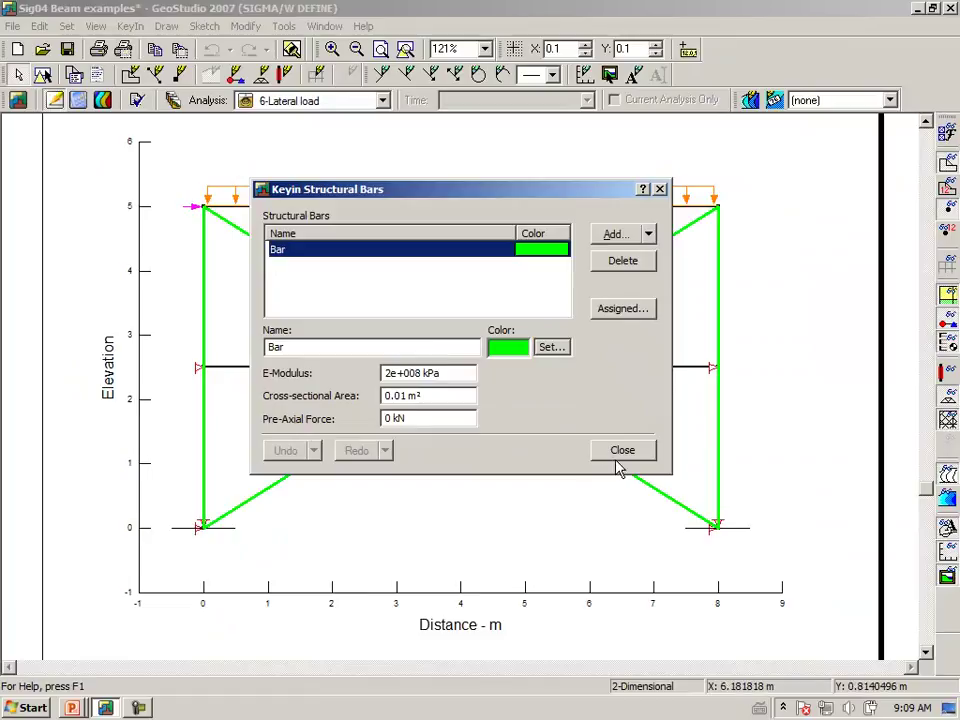
pyautogui.click(906, 555)
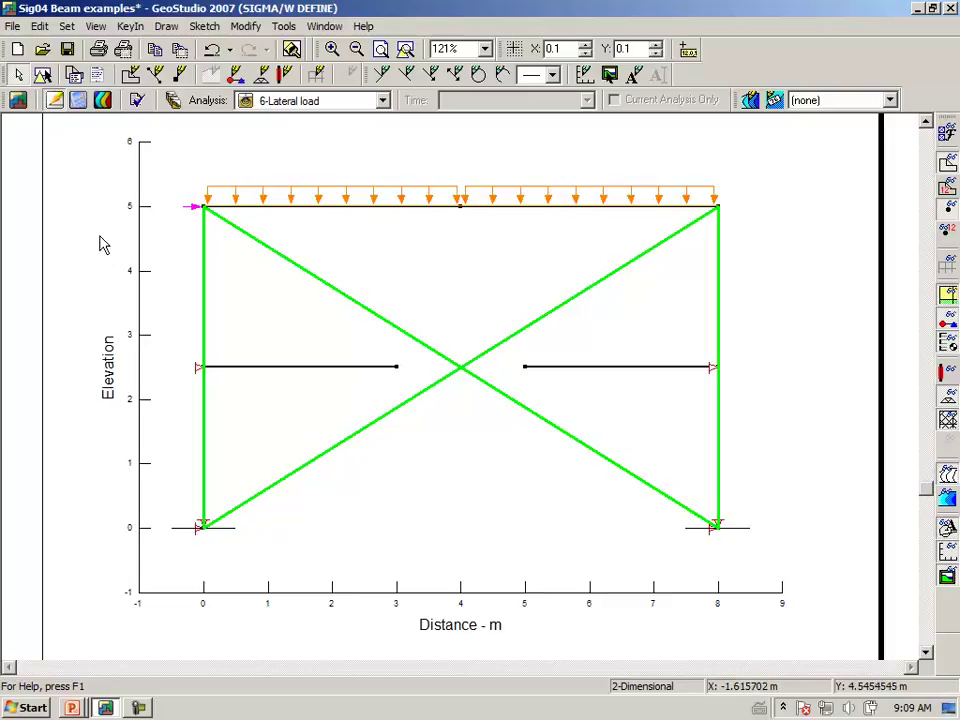
# Step: Switch from the SIGMA/W lateral load model to the PowerPoint slide show window
pyautogui.hotkey('alt', 'Tab')
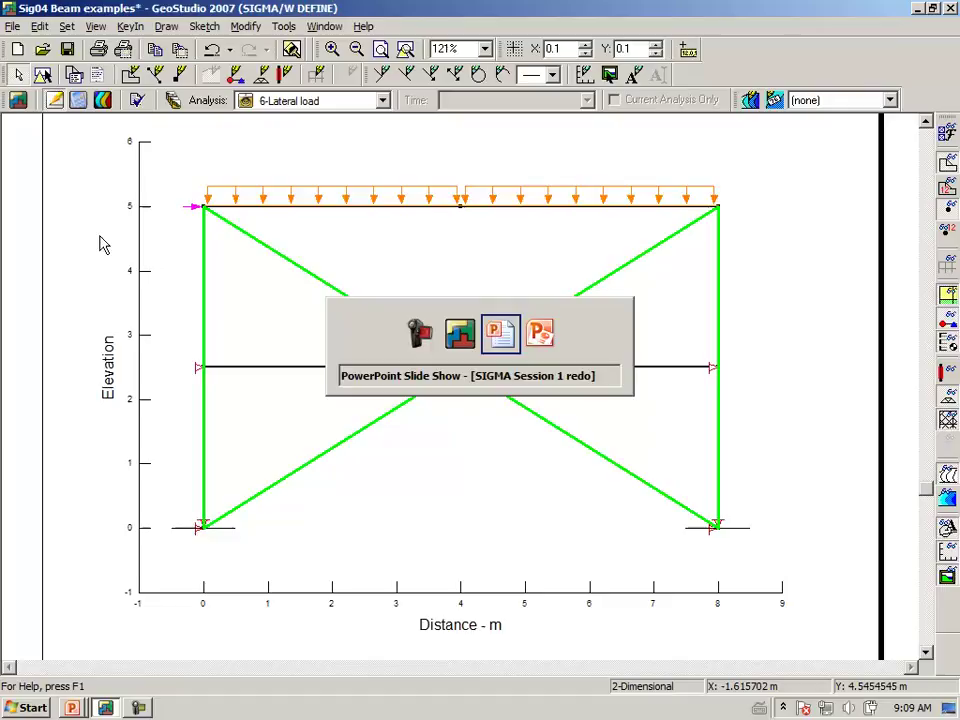
pyautogui.hotkey('alt', 'Tab')
pyautogui.hotkey('alt', 'Tab')
pyautogui.hotkey('alt', 'Tab')
pyautogui.hotkey('alt', 'Tab')
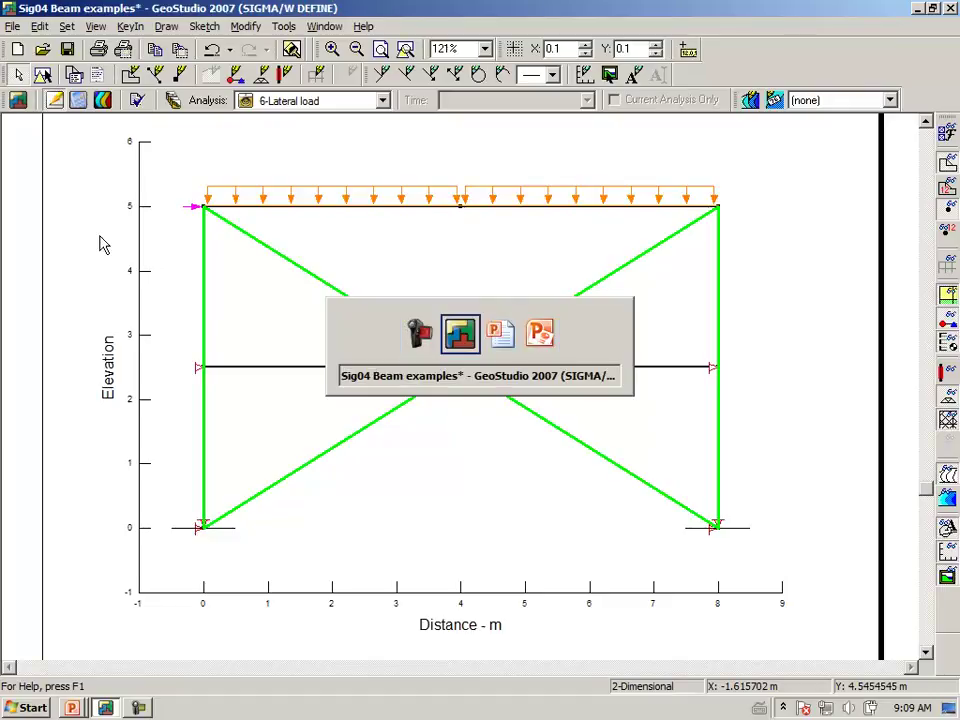